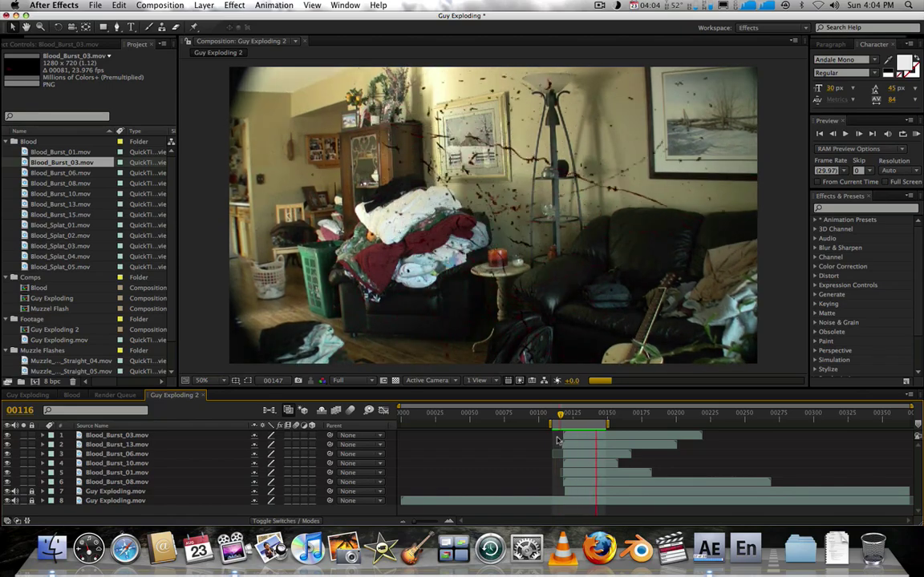
Scrub to frame 139 and play back the blood burst composite
{"action": "left_click_drag", "start_coordinate": [561, 418], "coordinate": [592, 415]}
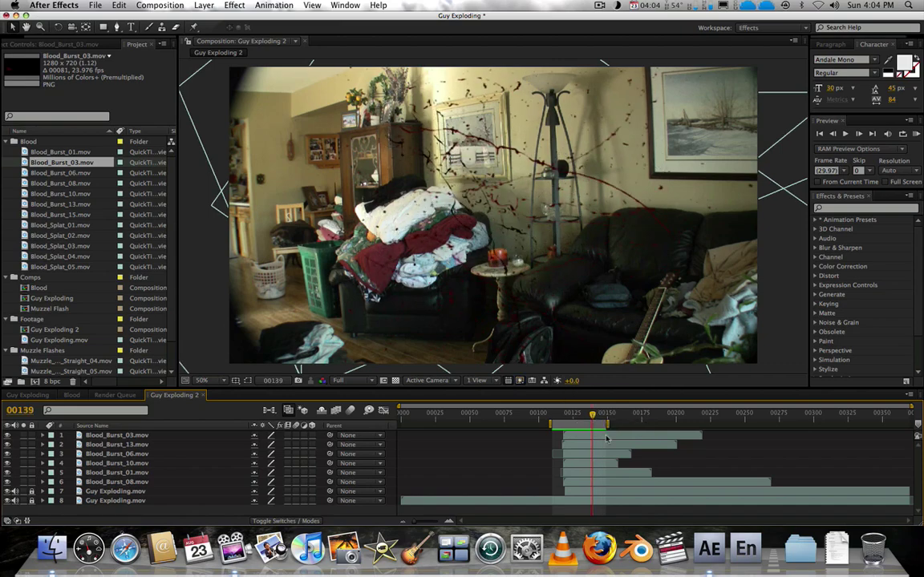
{"action": "key", "text": "space"}
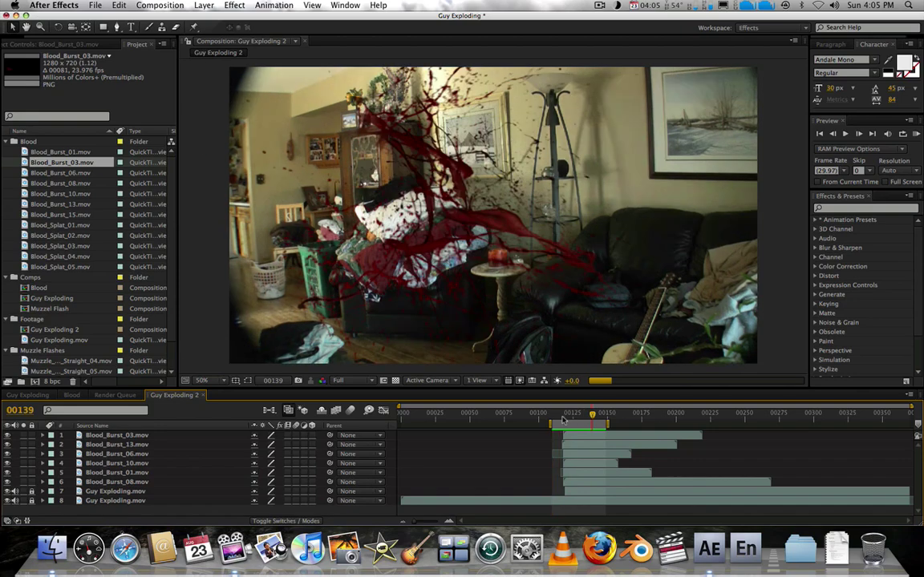
{"action": "key", "text": "space"}
At frame 136, nudge the Blood_Burst_03 layer slightly up and to the right in the composition, then deselect it
{"action": "left_click_drag", "start_coordinate": [563, 419], "coordinate": [587, 420]}
{"action": "left_click", "coordinate": [597, 187]}
{"action": "key", "text": "comma"}
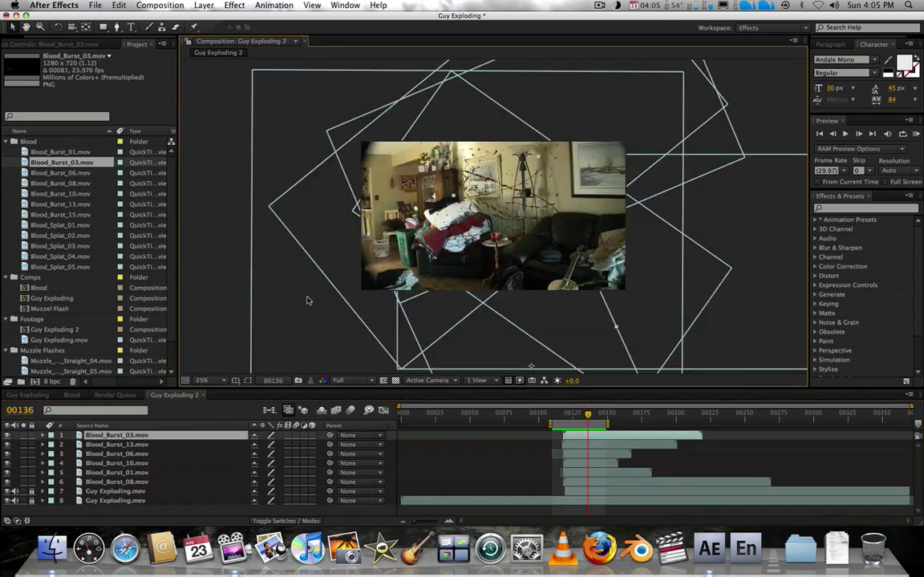
{"action": "left_click", "coordinate": [216, 253]}
{"action": "left_click", "coordinate": [539, 193]}
{"action": "mouse_move", "coordinate": [538, 206]}
{"action": "left_mouse_down"}
{"action": "mouse_move", "coordinate": [525, 206]}
{"action": "mouse_move", "coordinate": [541, 203]}
{"action": "left_mouse_up"}
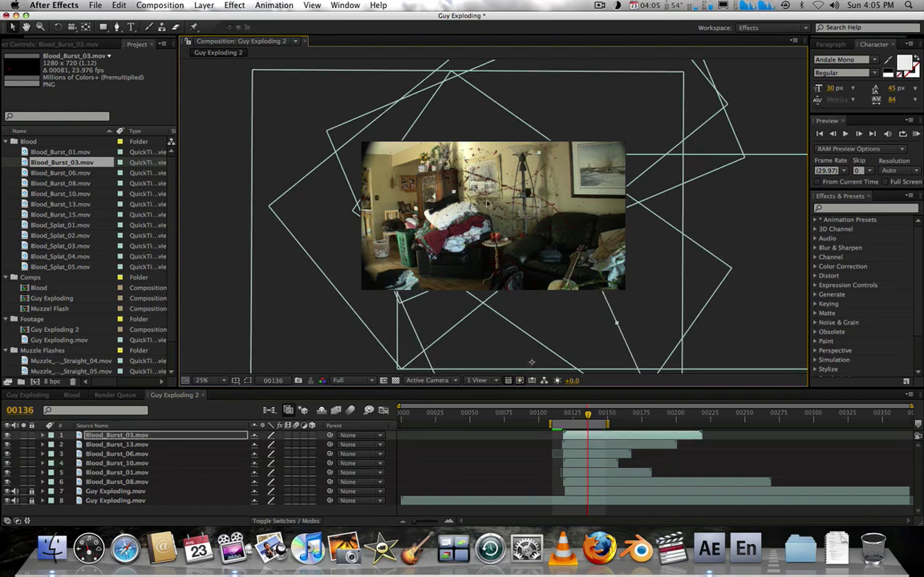
{"action": "key", "text": "period"}
{"action": "key", "text": "comma"}
{"action": "left_click", "coordinate": [200, 277]}
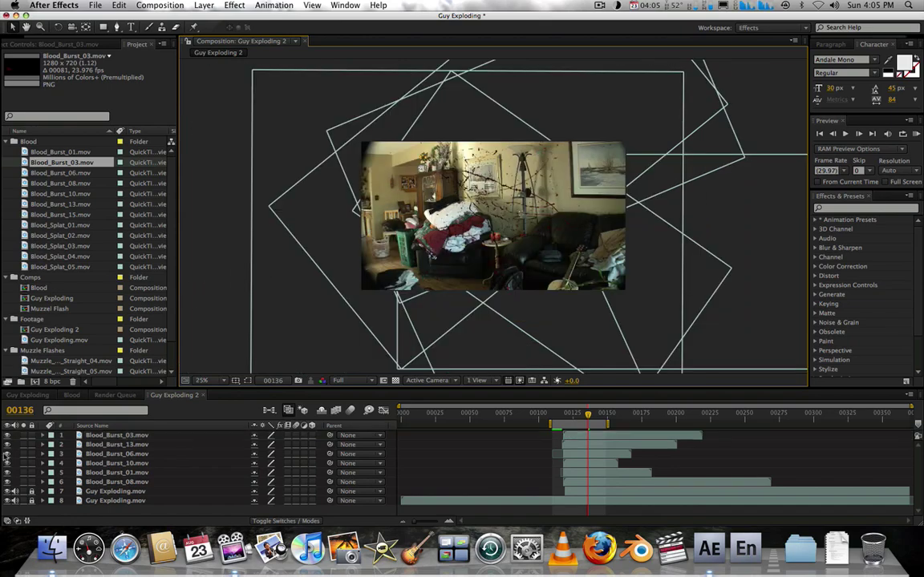
Solo the six Blood_Burst layers one at a time to examine each layer's splatter
{"action": "left_click", "coordinate": [24, 436]}
{"action": "left_click", "coordinate": [24, 436]}
{"action": "left_click", "coordinate": [24, 437]}
{"action": "left_click", "coordinate": [24, 437]}
{"action": "left_click", "coordinate": [24, 445]}
{"action": "left_click", "coordinate": [24, 445]}
{"action": "left_click", "coordinate": [25, 454]}
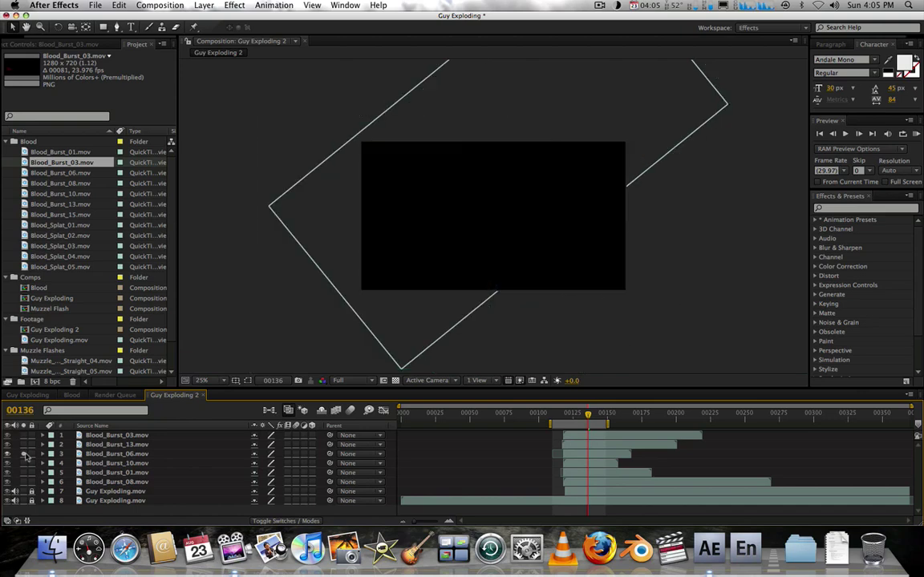
{"action": "left_click", "coordinate": [24, 454]}
{"action": "left_click", "coordinate": [25, 454]}
{"action": "left_click", "coordinate": [25, 454]}
{"action": "left_click", "coordinate": [25, 463]}
{"action": "left_click", "coordinate": [25, 463]}
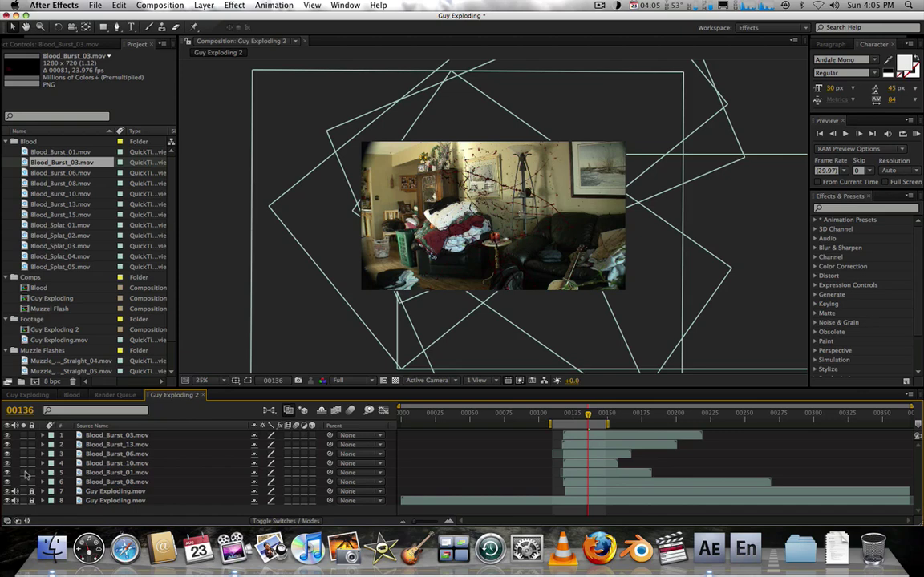
{"action": "left_click", "coordinate": [25, 473]}
{"action": "left_click", "coordinate": [25, 473]}
{"action": "left_click", "coordinate": [25, 482]}
{"action": "scroll", "coordinate": [476, 190], "scroll_direction": "up", "scroll_amount": 1}
{"action": "scroll", "coordinate": [477, 192], "scroll_direction": "down", "scroll_amount": 1}
Unsolo the Blood_Burst_08 layer and set a starting Position keyframe on it at frame 118
{"action": "left_click_drag", "start_coordinate": [586, 416], "coordinate": [563, 435]}
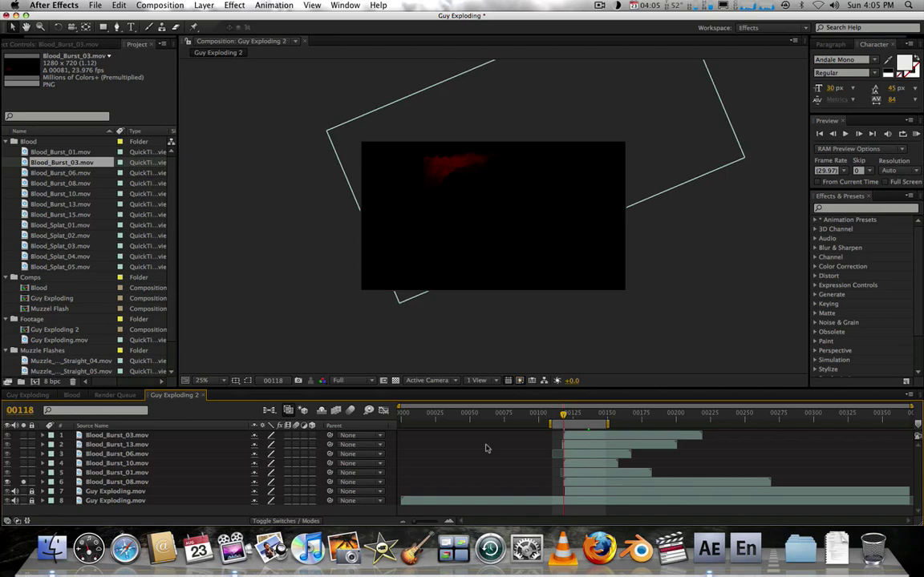
{"action": "left_click", "coordinate": [117, 483]}
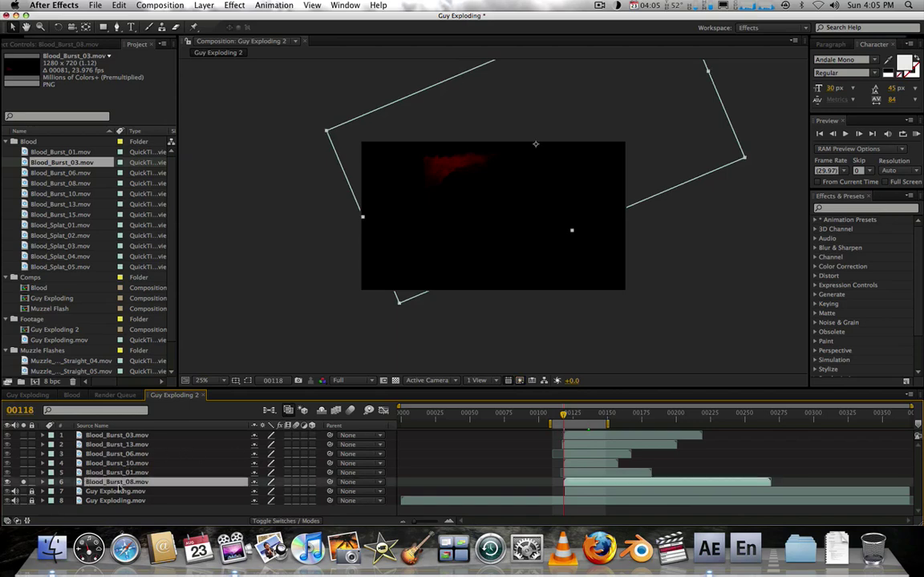
{"action": "left_click", "coordinate": [24, 482]}
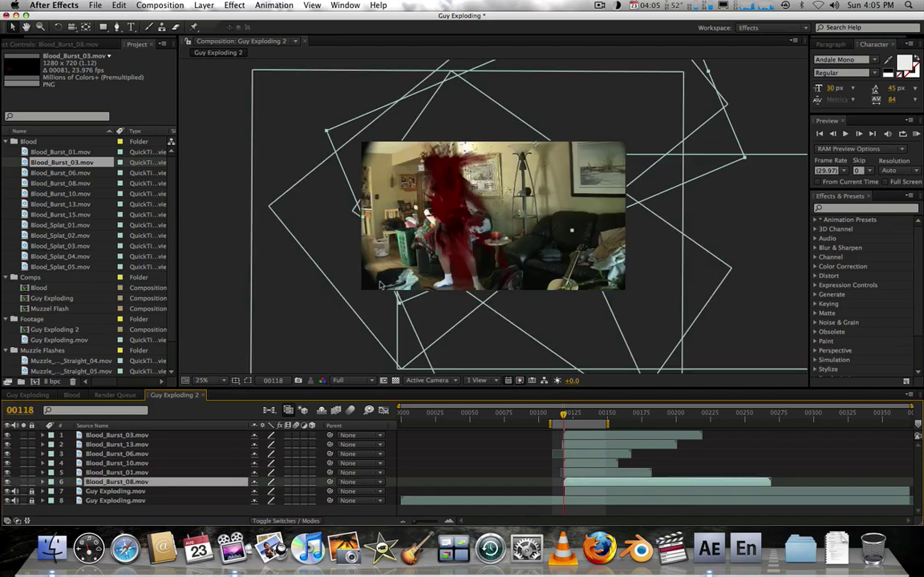
{"action": "key", "text": "period"}
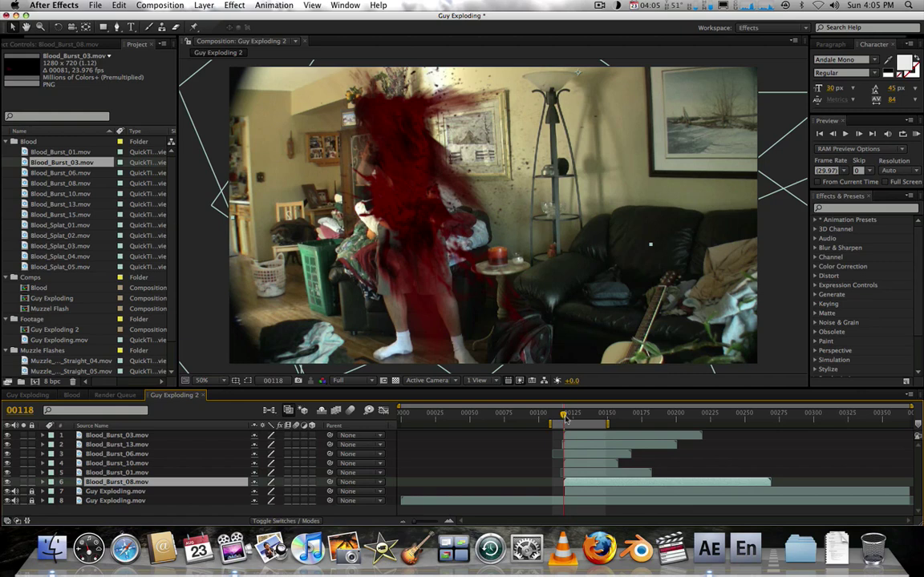
{"action": "key", "text": "p"}
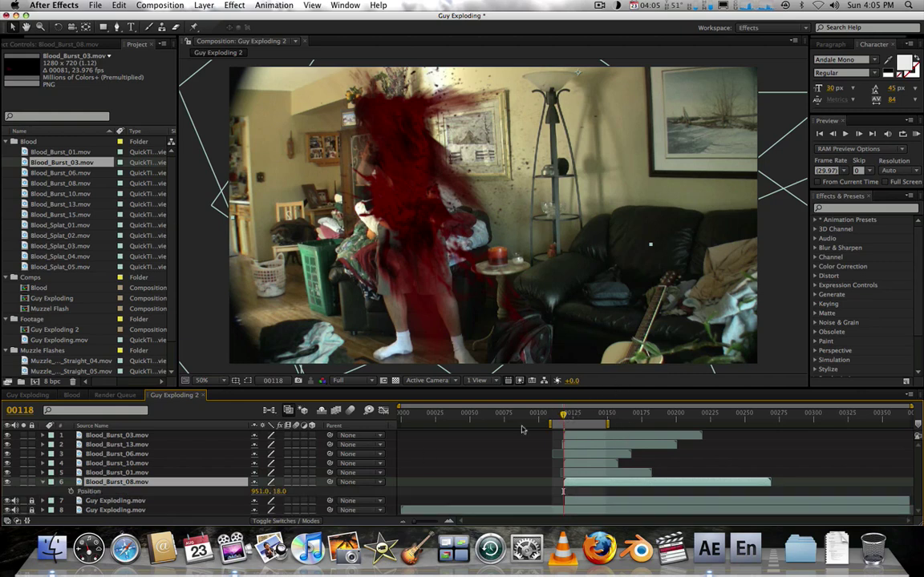
{"action": "left_click", "coordinate": [70, 491]}
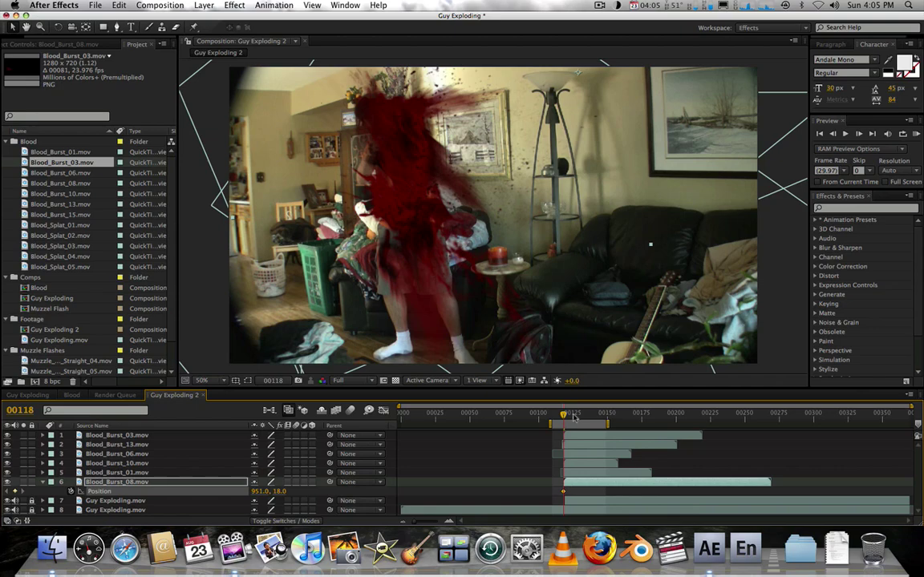
Move Blood_Burst_08 to position 1486.5, 692.0 at frame 143 and RAM preview the animation
{"action": "left_click_drag", "start_coordinate": [564, 415], "coordinate": [597, 415]}
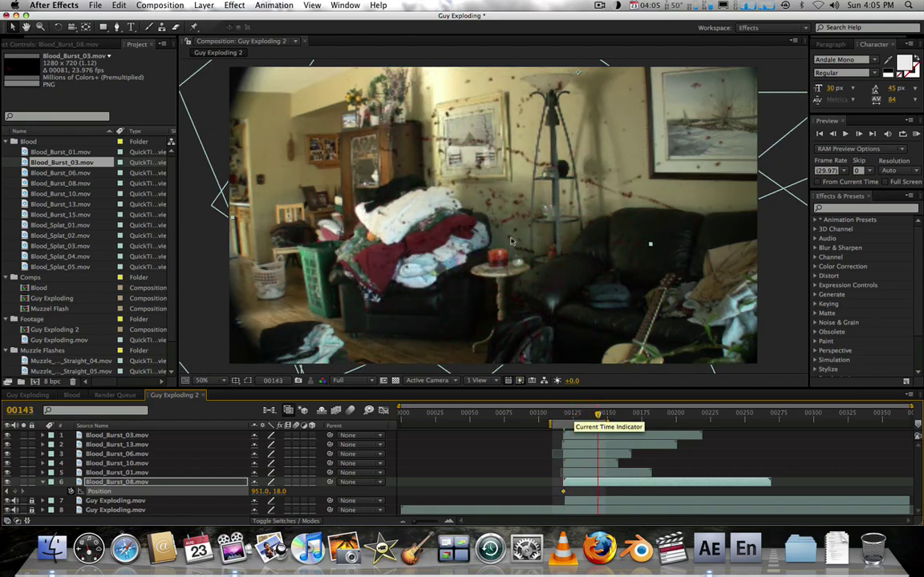
{"action": "left_click_drag", "start_coordinate": [481, 153], "coordinate": [677, 328]}
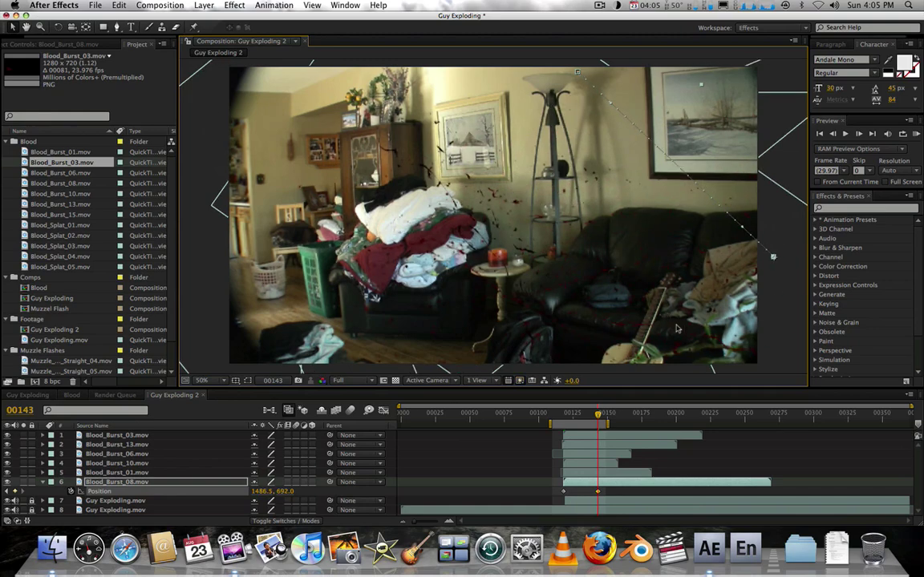
{"action": "left_click", "coordinate": [557, 414]}
{"action": "left_click_drag", "start_coordinate": [557, 413], "coordinate": [556, 445]}
{"action": "key", "text": "KP_0"}
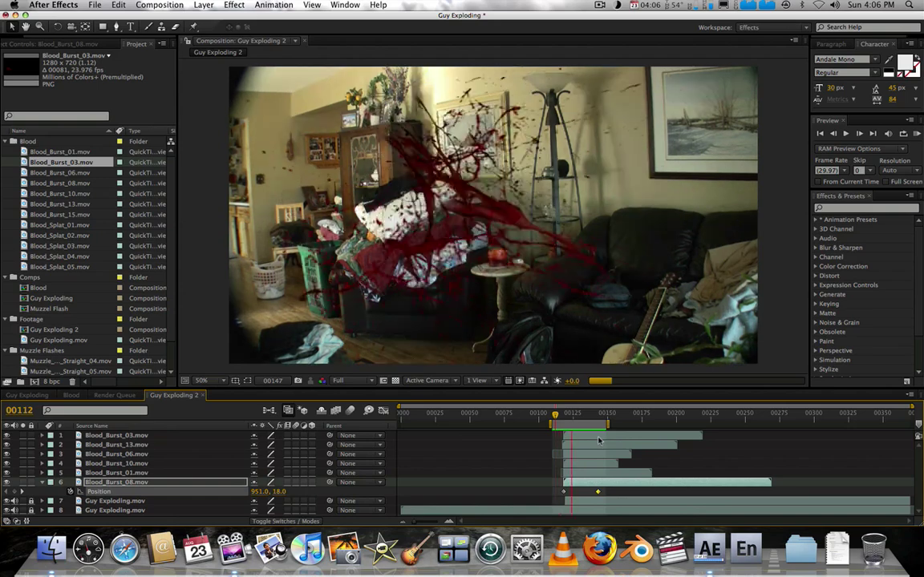
{"action": "key", "text": "space"}
Set Blood_Burst_08's Position keyframe at frame 143 to 1146.0, 844.0, then RAM preview the fall and stop on frame 128
{"action": "left_click_drag", "start_coordinate": [585, 416], "coordinate": [597, 416]}
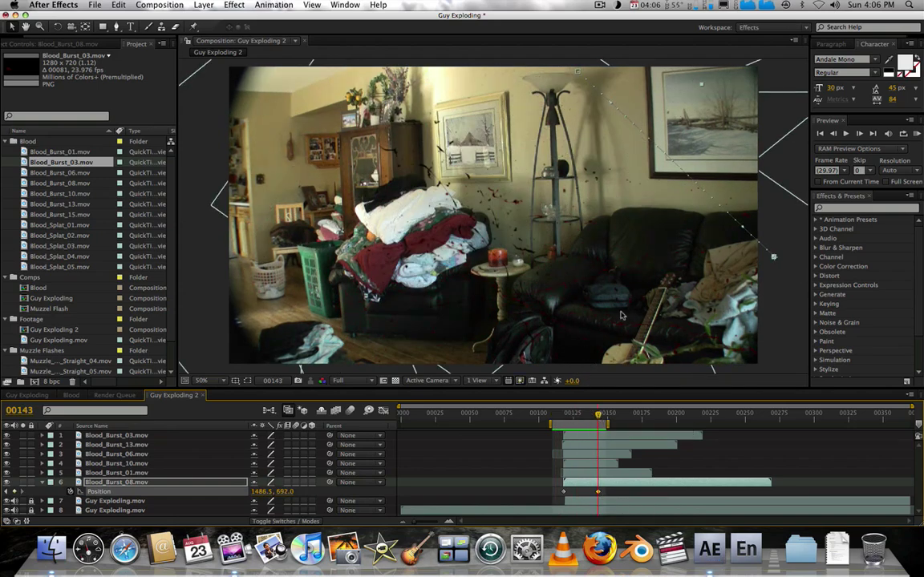
{"action": "left_click_drag", "start_coordinate": [656, 331], "coordinate": [559, 374]}
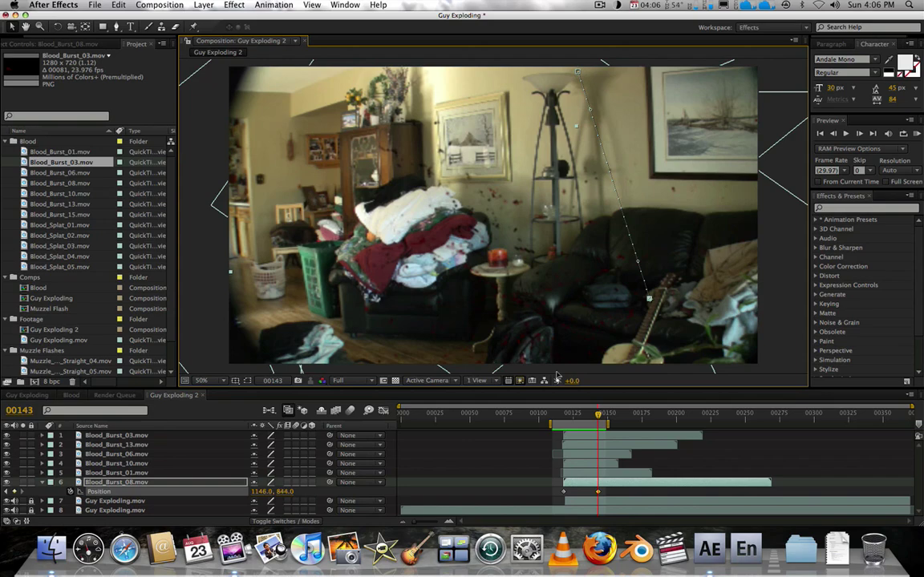
{"action": "key", "text": "KP_0"}
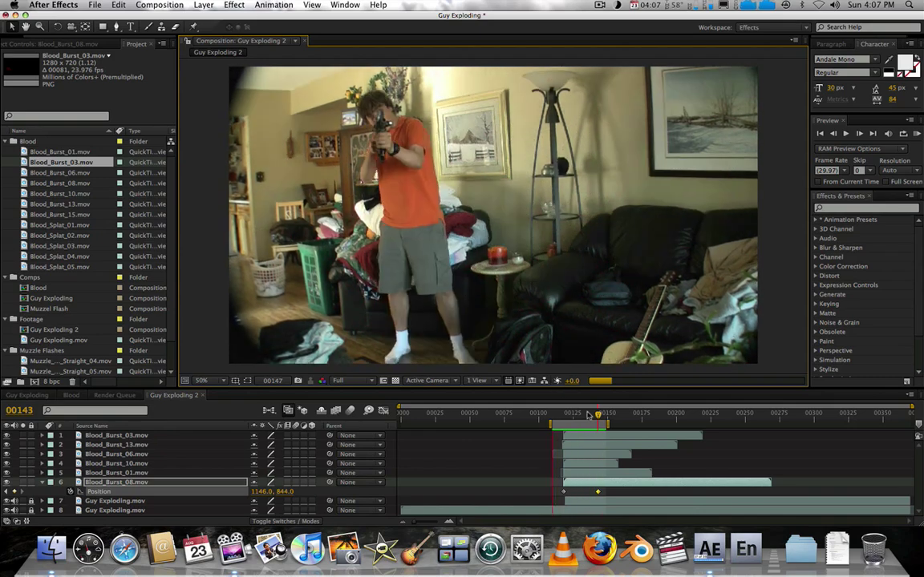
{"action": "left_click", "coordinate": [577, 414]}
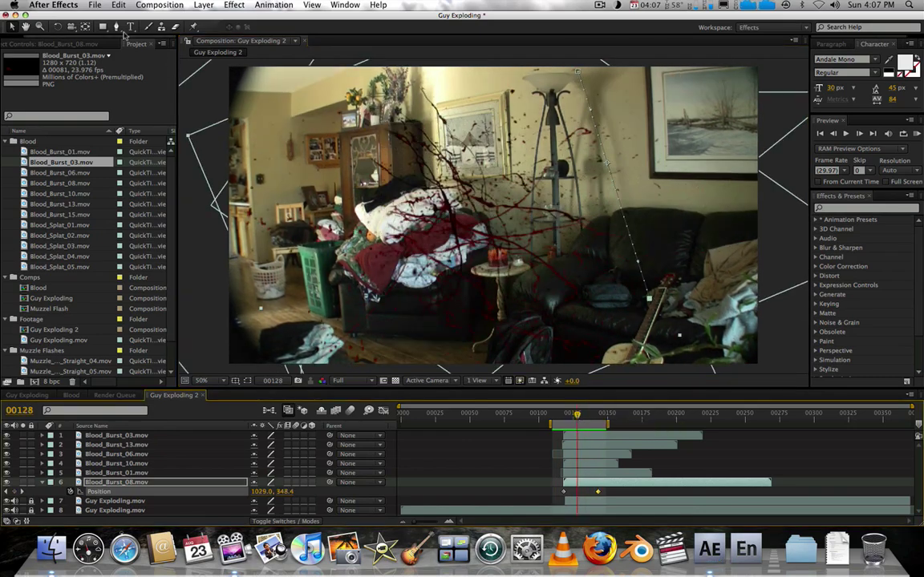
Save the project and collapse the Blood_Burst_08 layer's properties
{"action": "left_click", "coordinate": [95, 5]}
{"action": "left_click", "coordinate": [121, 94]}
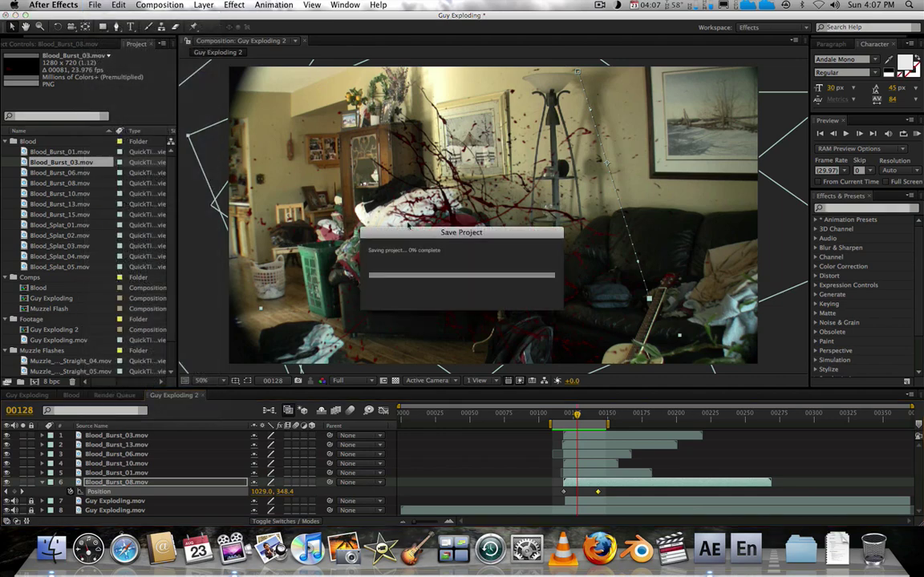
{"action": "left_click", "coordinate": [41, 482]}
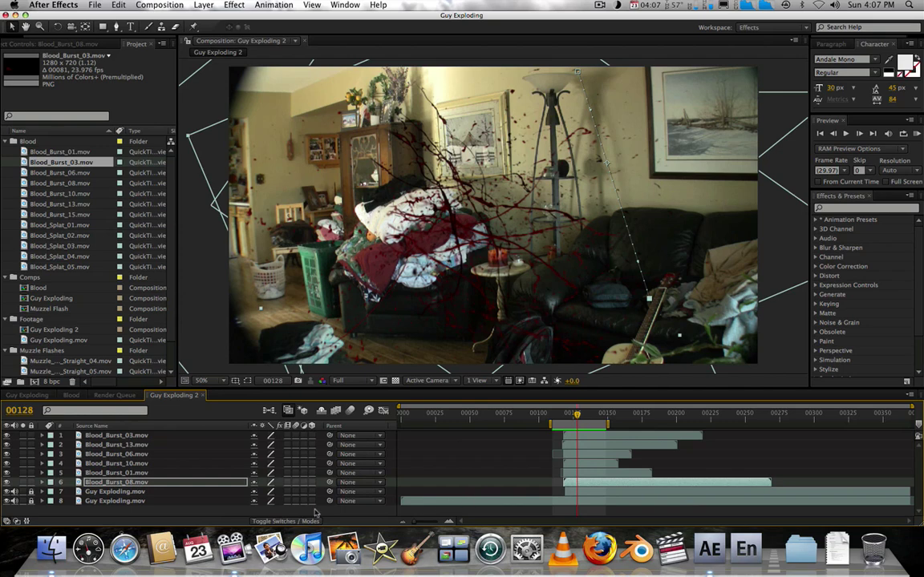
Pre-compose all six Blood_Burst layers into a new composition named Blood, moving all attributes into it
{"action": "left_click", "coordinate": [118, 483]}
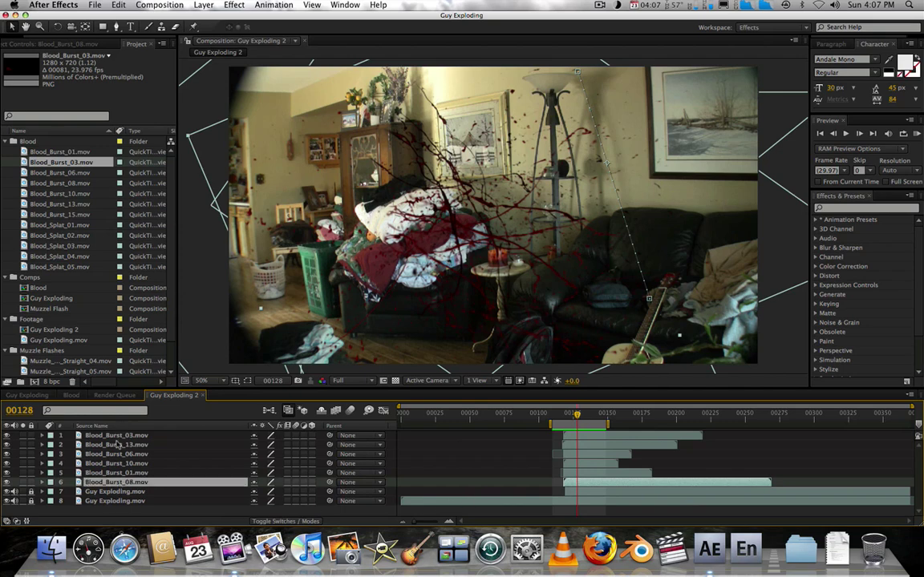
{"action": "left_click", "coordinate": [118, 444], "text": "shift"}
{"action": "left_click", "coordinate": [117, 437], "text": "shift"}
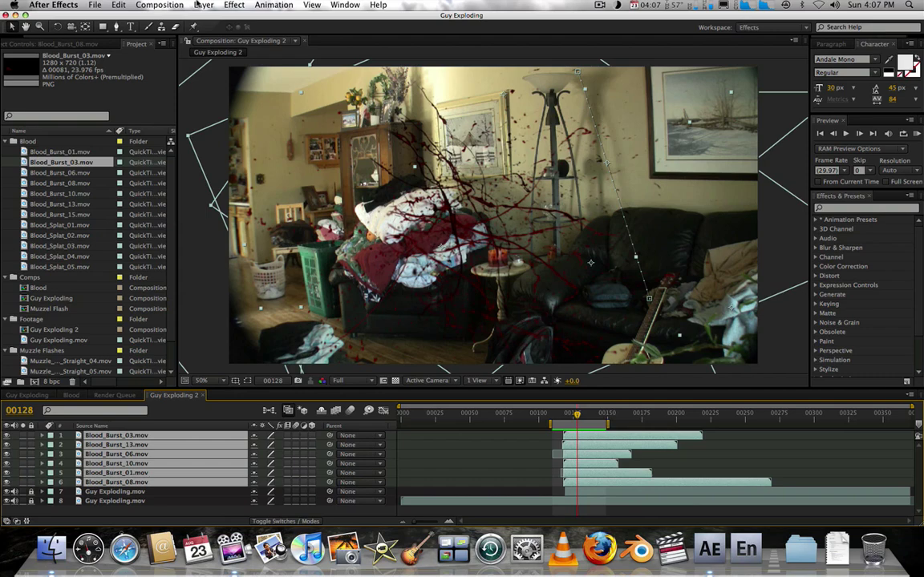
{"action": "left_click", "coordinate": [201, 5]}
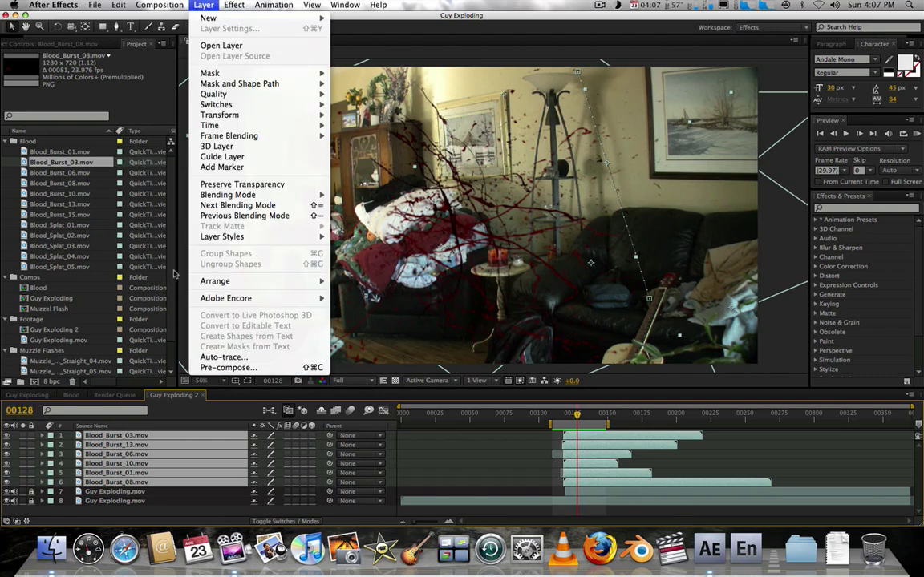
{"action": "left_click", "coordinate": [227, 368]}
{"action": "type", "text": "Blood"}
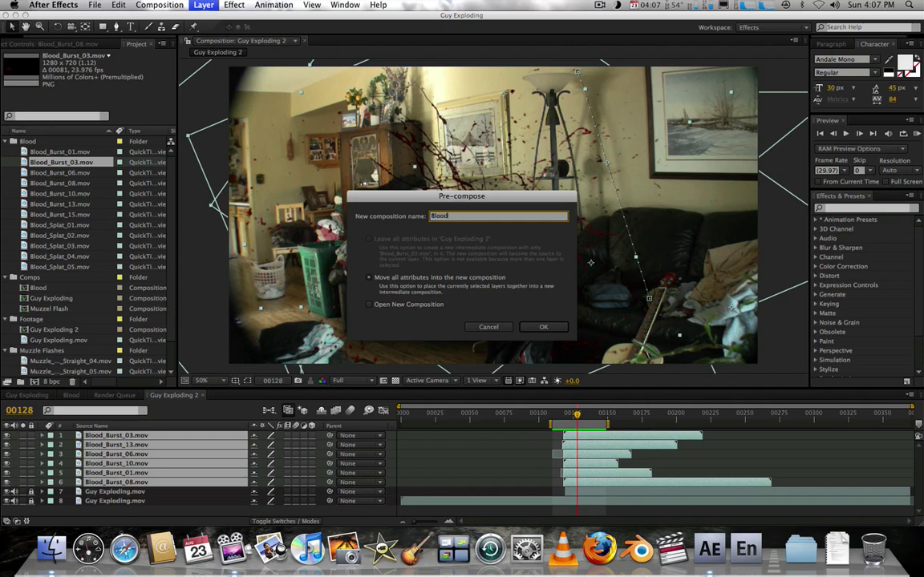
{"action": "left_click", "coordinate": [544, 331]}
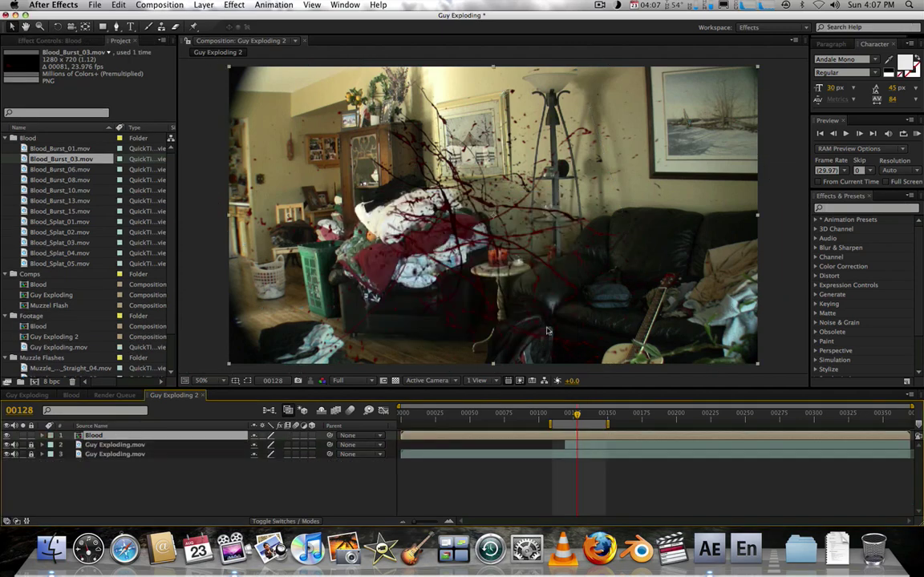
Scrub through the pre-composed blood between frames 113 and 126, ending on frame 118
{"action": "left_click", "coordinate": [554, 423]}
{"action": "left_click", "coordinate": [557, 419]}
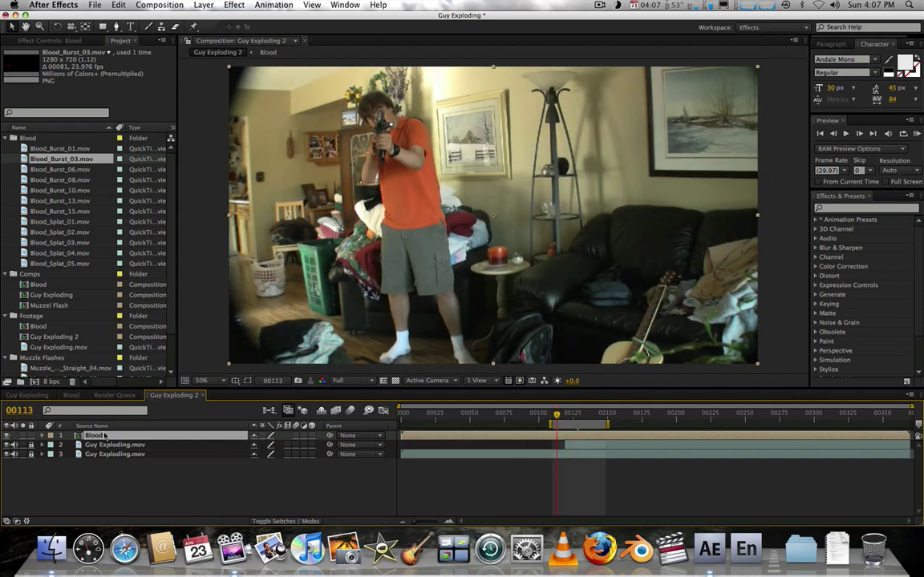
{"action": "scroll", "coordinate": [54, 335], "scroll_direction": "down", "scroll_amount": 2}
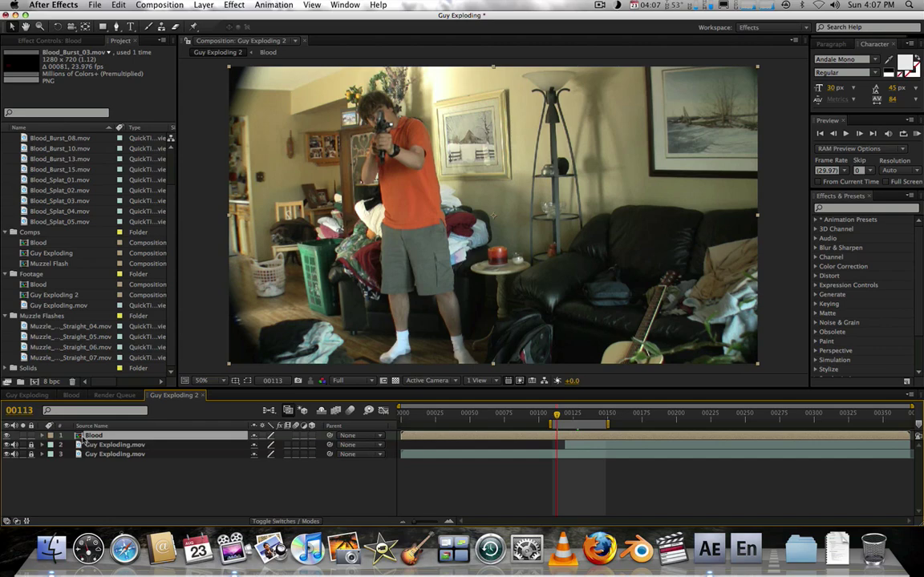
{"action": "left_click", "coordinate": [569, 416]}
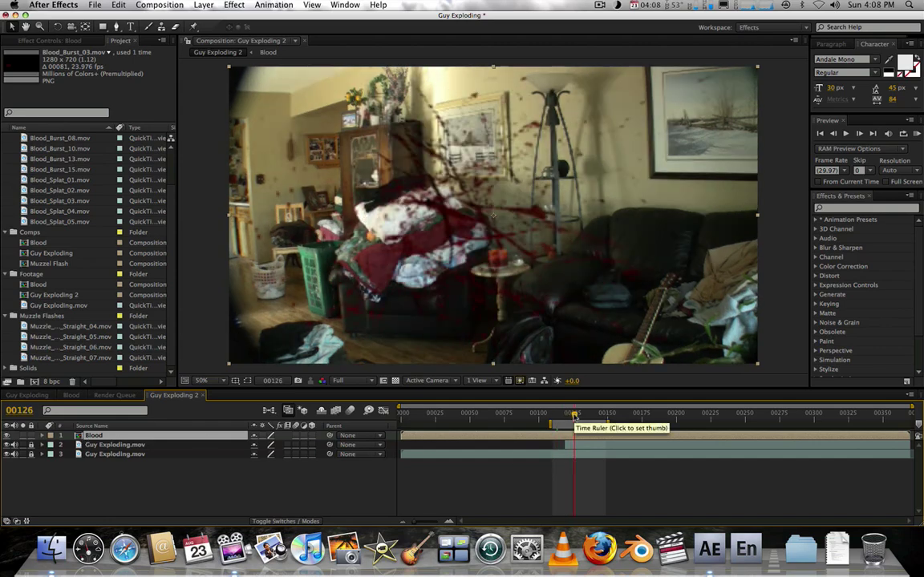
{"action": "left_click_drag", "start_coordinate": [569, 416], "coordinate": [563, 417]}
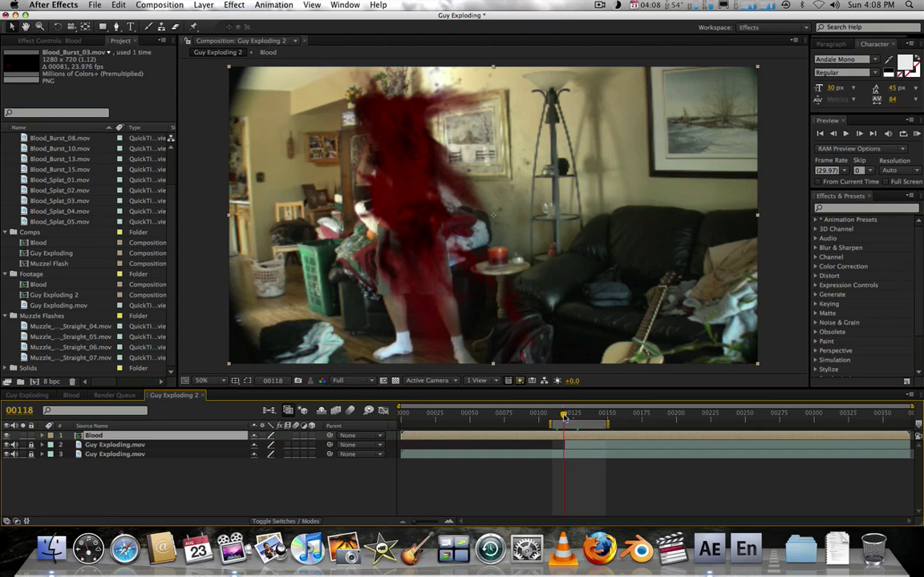
Apply a Curves effect to the Blood layer and lower the RGB curve's white end to about half height
{"action": "left_click", "coordinate": [94, 435]}
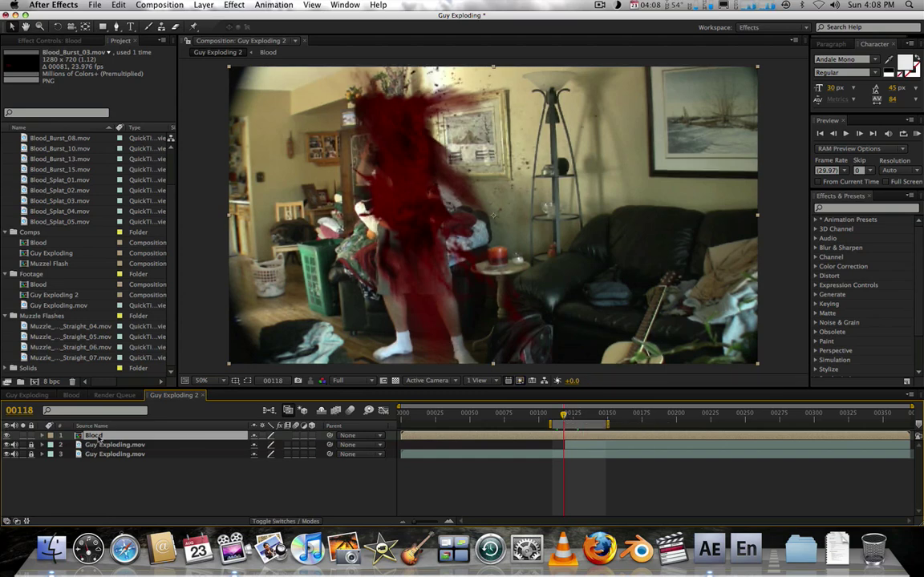
{"action": "key", "text": "Return"}
{"action": "left_click", "coordinate": [205, 5]}
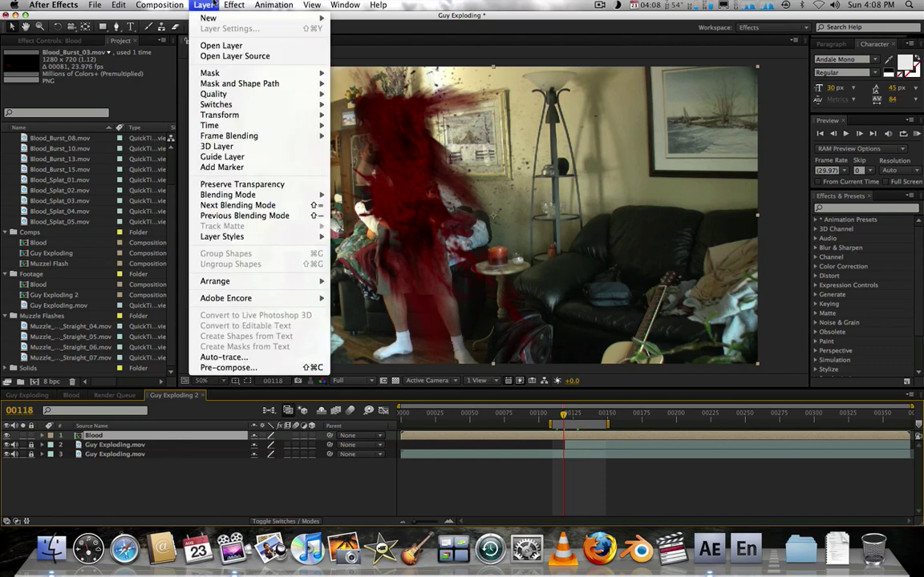
{"action": "left_click", "coordinate": [213, 3]}
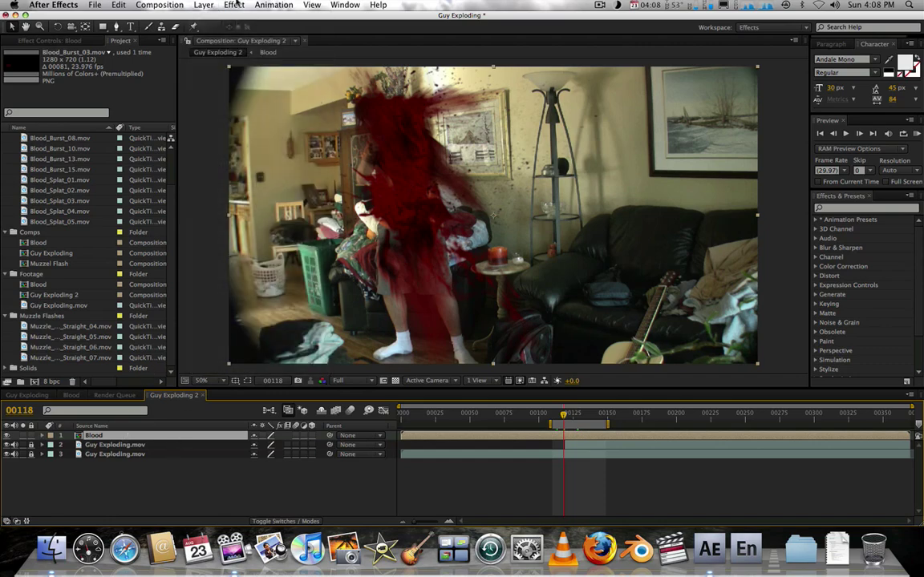
{"action": "left_click", "coordinate": [235, 5]}
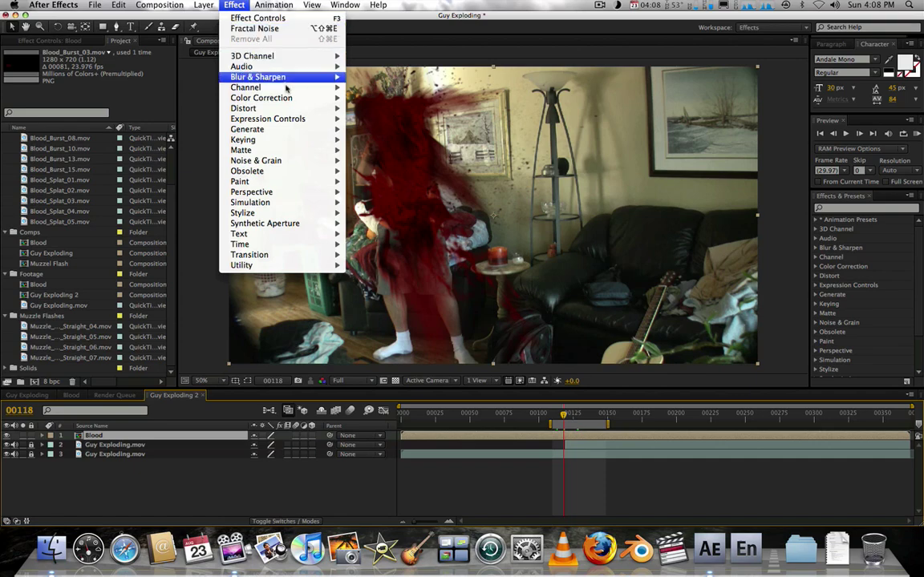
{"action": "mouse_move", "coordinate": [294, 99]}
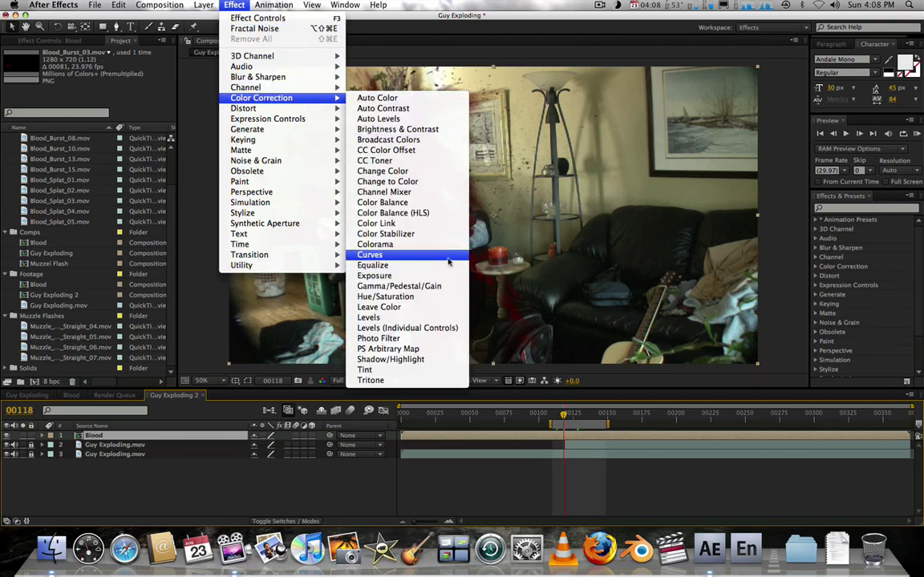
{"action": "left_click", "coordinate": [411, 255]}
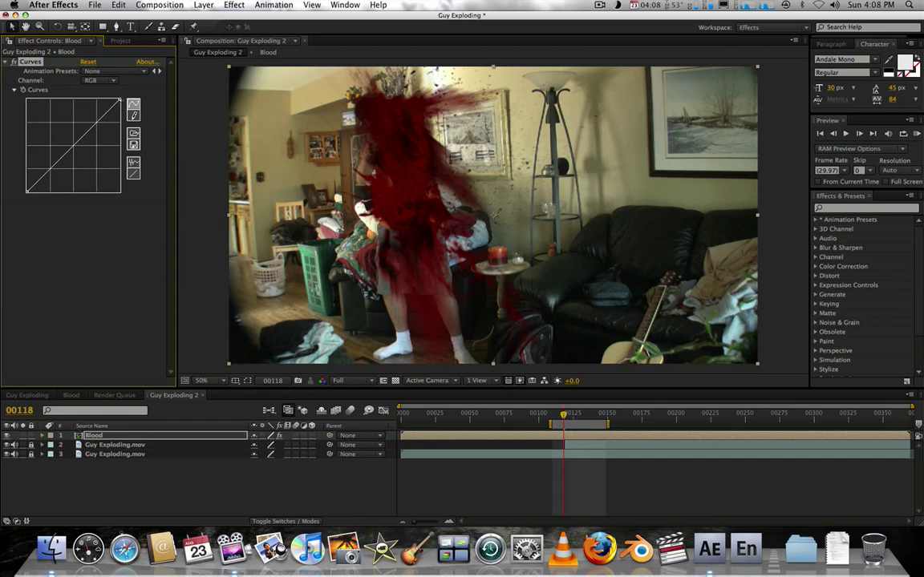
{"action": "left_click_drag", "start_coordinate": [120, 104], "coordinate": [119, 142]}
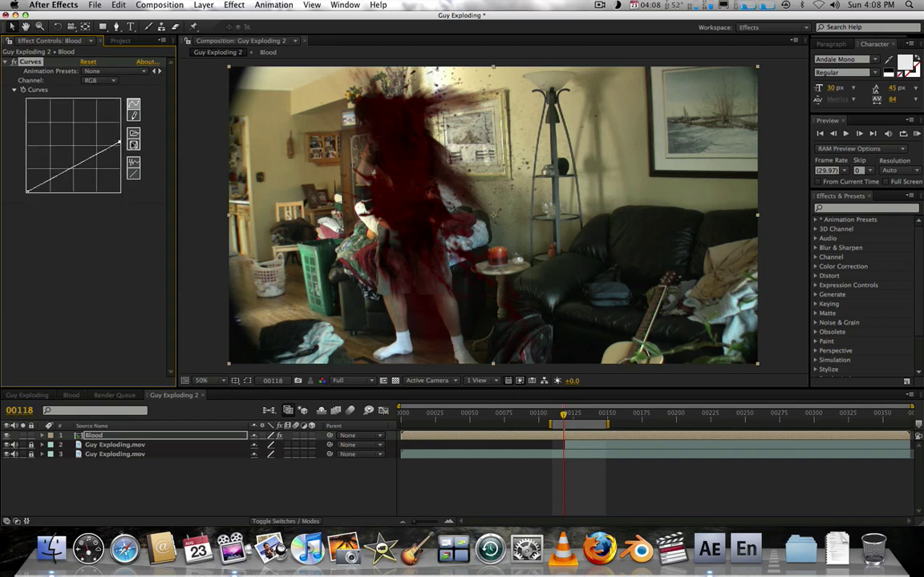
Raise the Blood layer's Alpha curve steeply with a point near its dark end, keeping the black end at zero
{"action": "left_click", "coordinate": [109, 83]}
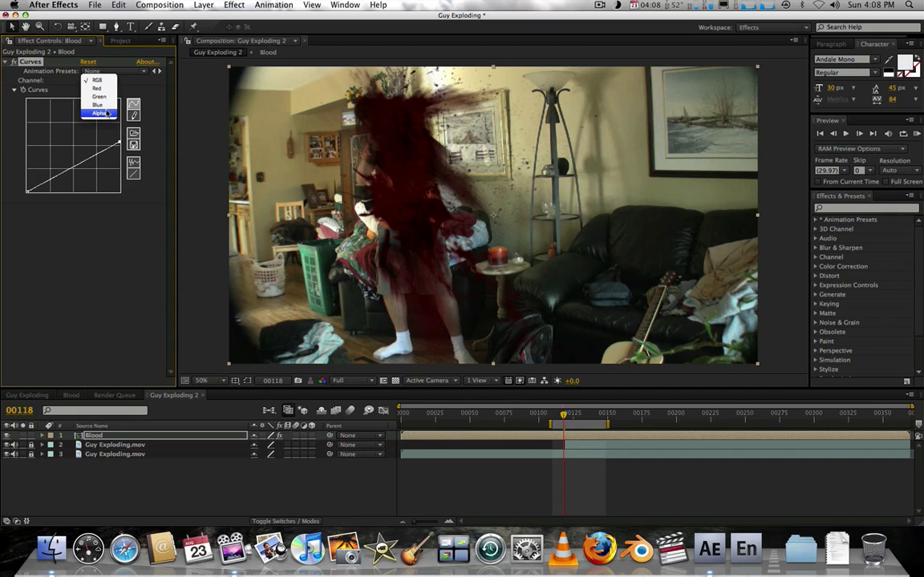
{"action": "left_click", "coordinate": [105, 113]}
{"action": "left_click_drag", "start_coordinate": [73, 143], "coordinate": [43, 134]}
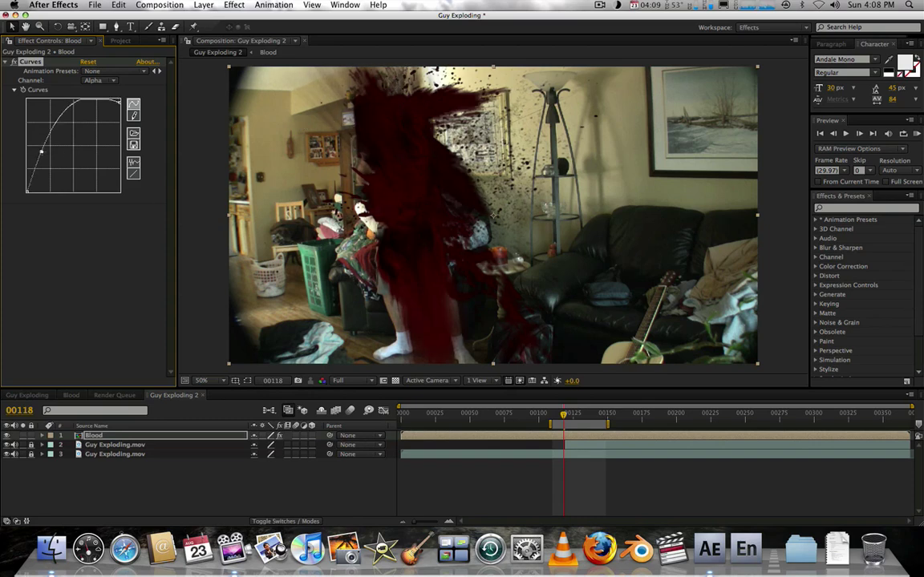
{"action": "left_click_drag", "start_coordinate": [26, 191], "coordinate": [23, 173]}
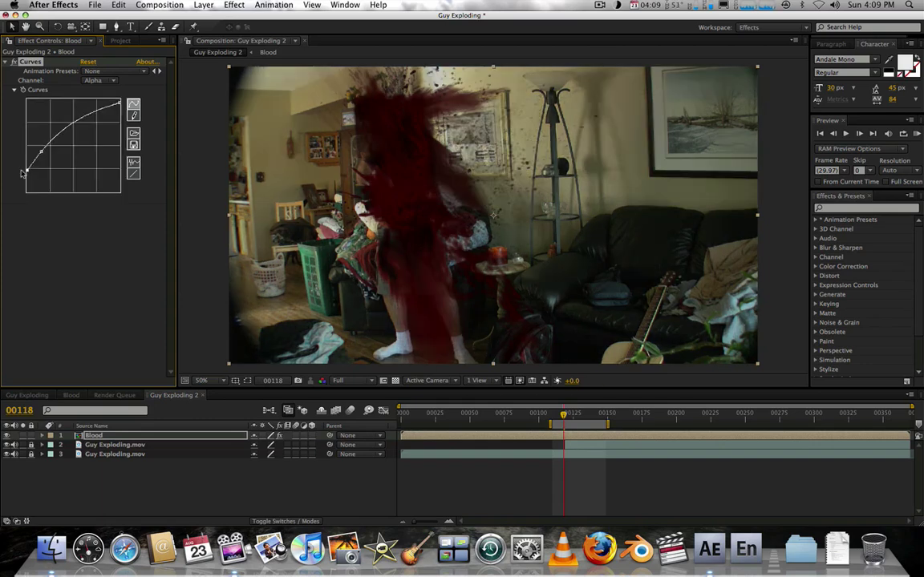
{"action": "left_click_drag", "start_coordinate": [29, 171], "coordinate": [24, 193]}
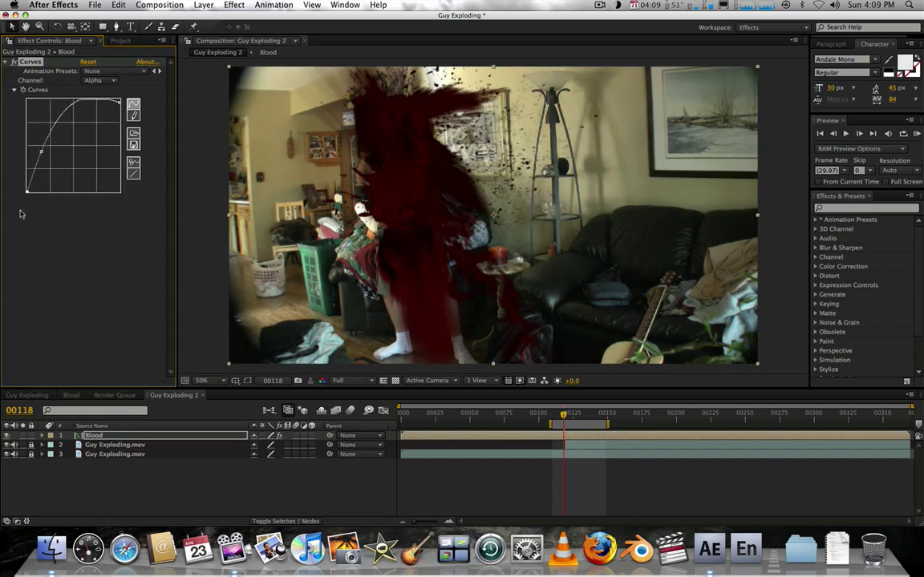
{"action": "left_click_drag", "start_coordinate": [41, 151], "coordinate": [35, 143]}
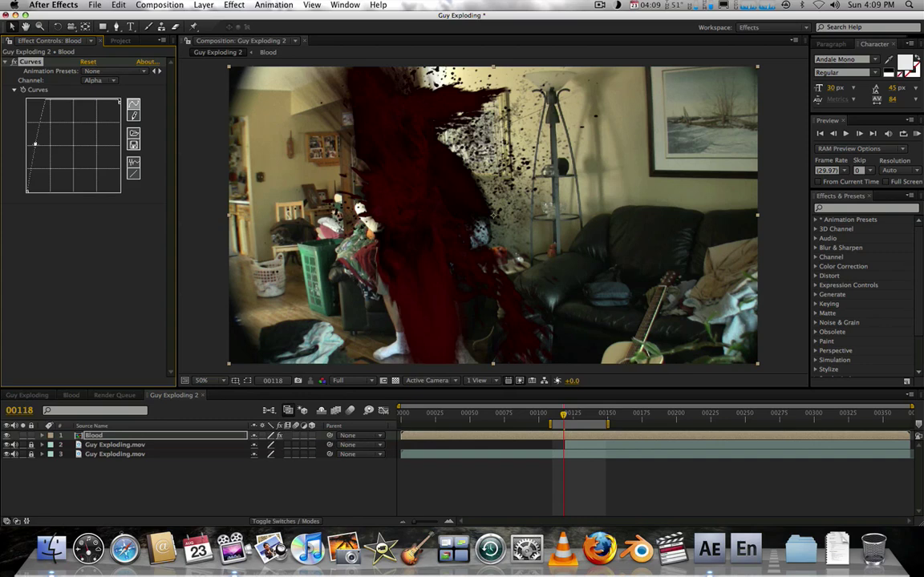
{"action": "left_click", "coordinate": [384, 382]}
{"action": "left_click", "coordinate": [204, 4]}
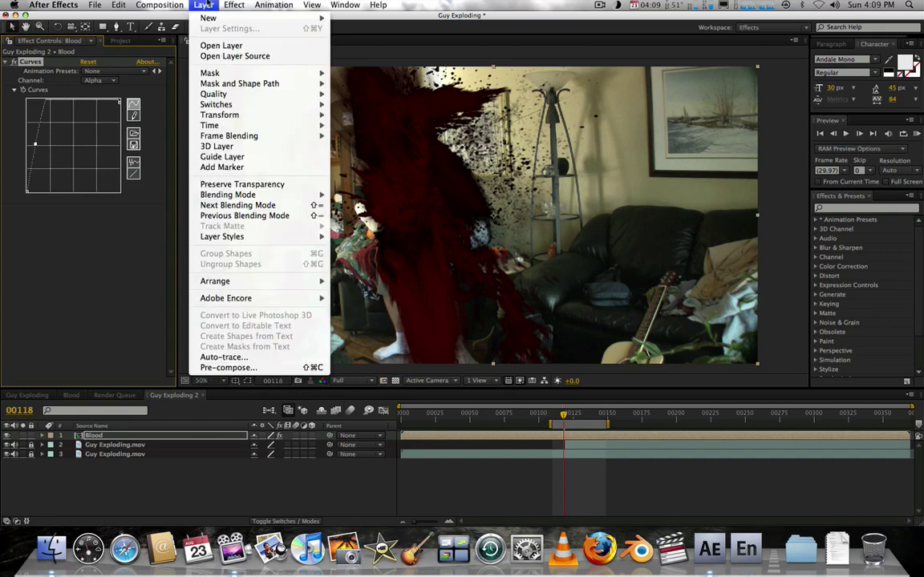
{"action": "left_click", "coordinate": [206, 4]}
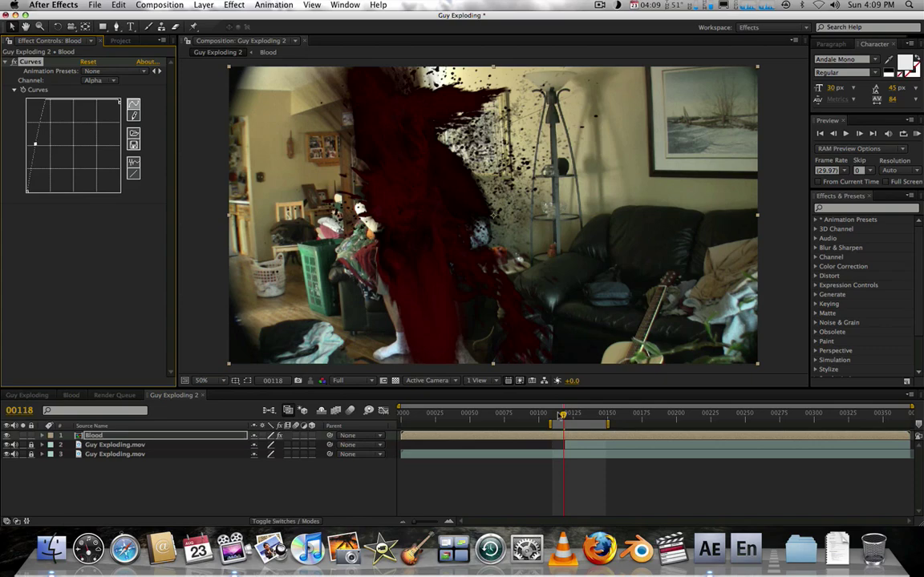
Scrub through the darkened blood between frames 117 and 138, ending on frame 119
{"action": "left_click", "coordinate": [558, 418]}
{"action": "left_click_drag", "start_coordinate": [557, 419], "coordinate": [591, 415]}
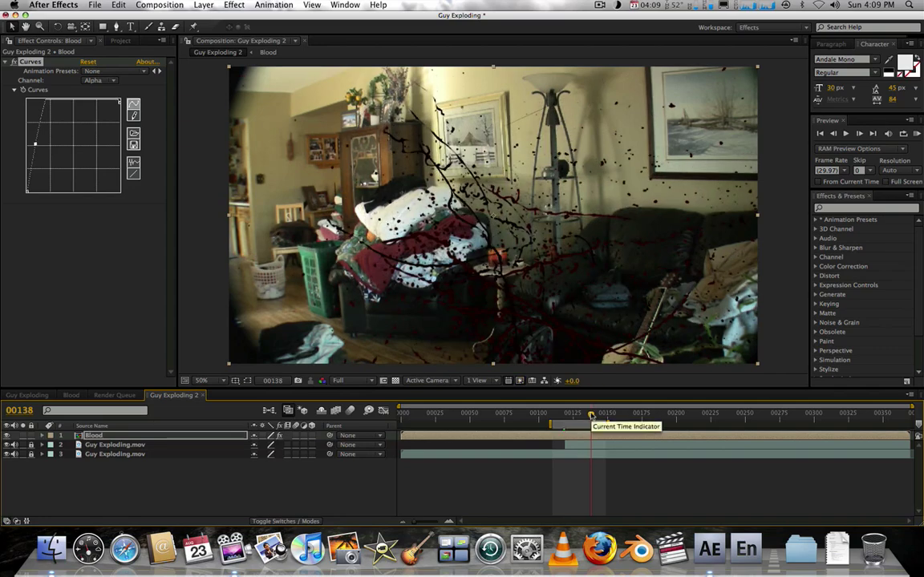
{"action": "left_click_drag", "start_coordinate": [591, 416], "coordinate": [561, 417]}
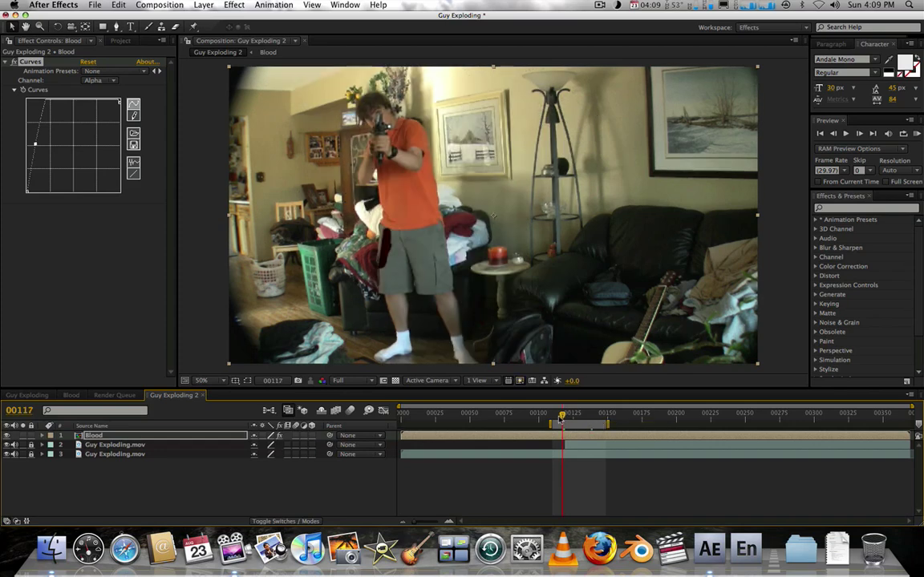
{"action": "left_click_drag", "start_coordinate": [561, 417], "coordinate": [564, 417]}
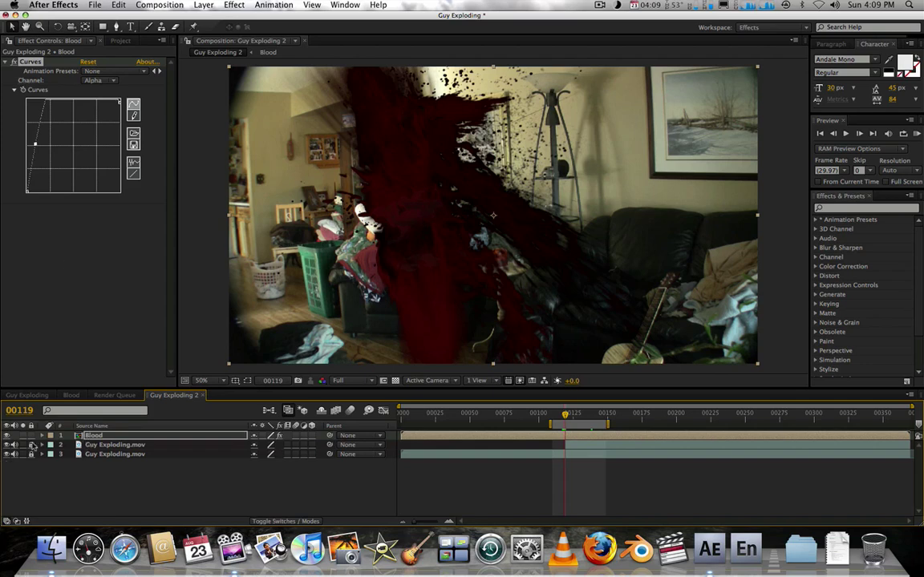
Unlock the two Guy Exploding.mov layers, then go back to frame 117 with no layer selected
{"action": "left_click", "coordinate": [141, 446]}
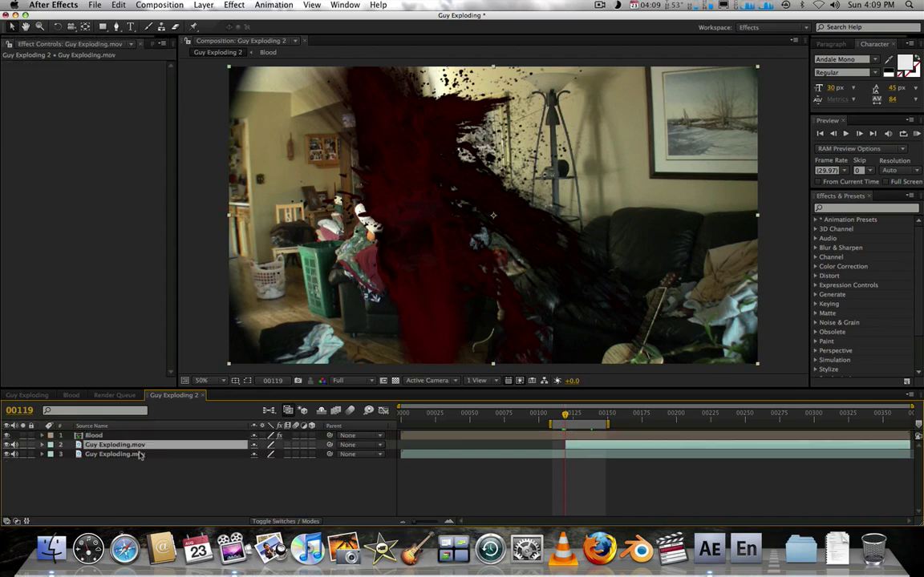
{"action": "left_click", "coordinate": [140, 454], "text": "shift"}
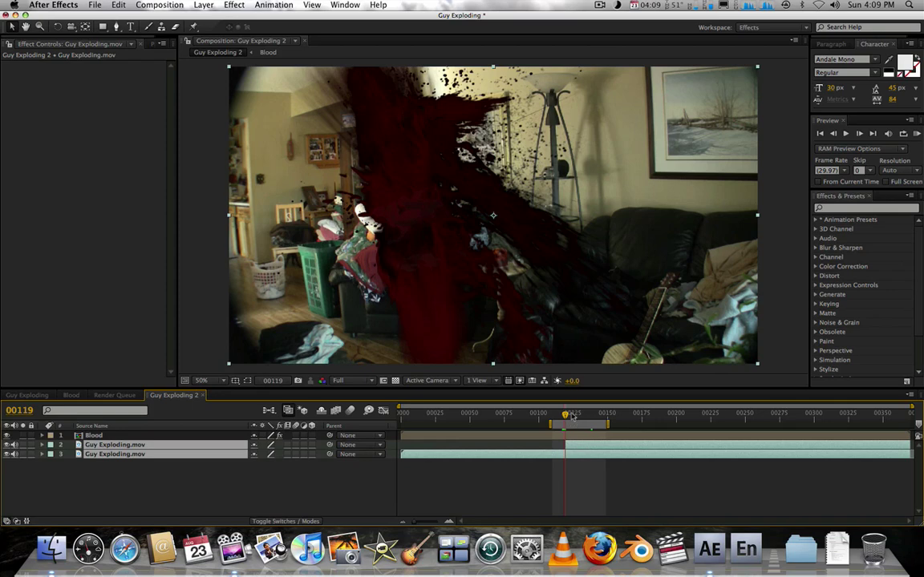
{"action": "key", "text": "Page_Up"}
{"action": "key", "text": "Page_Up"}
{"action": "left_click", "coordinate": [64, 484]}
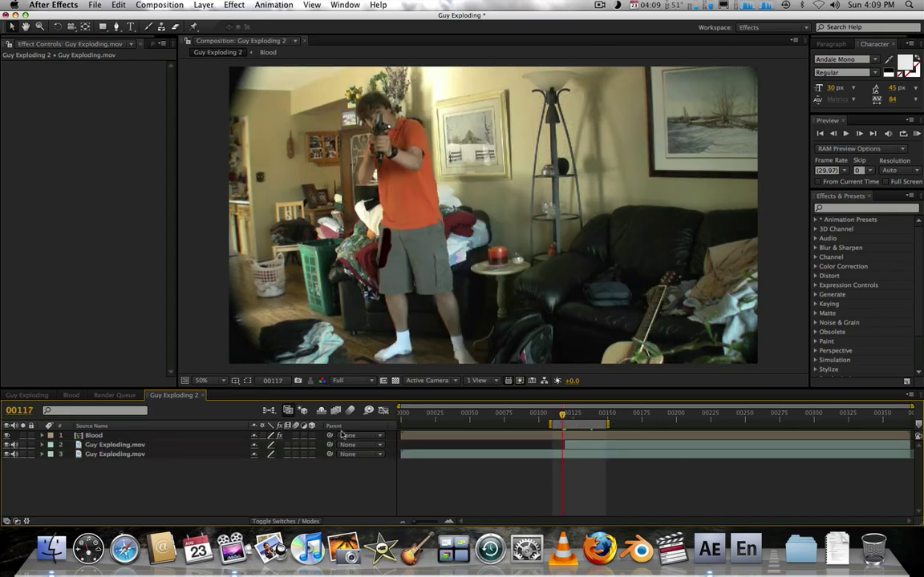
Add a new adjustment layer above the Blood layer and rename it Tint
{"action": "left_click", "coordinate": [205, 5]}
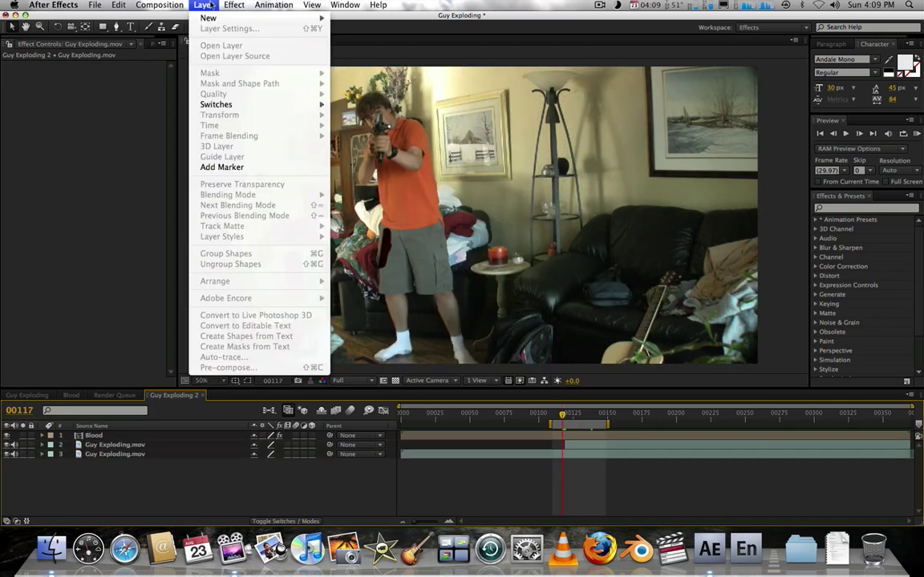
{"action": "mouse_move", "coordinate": [196, 19]}
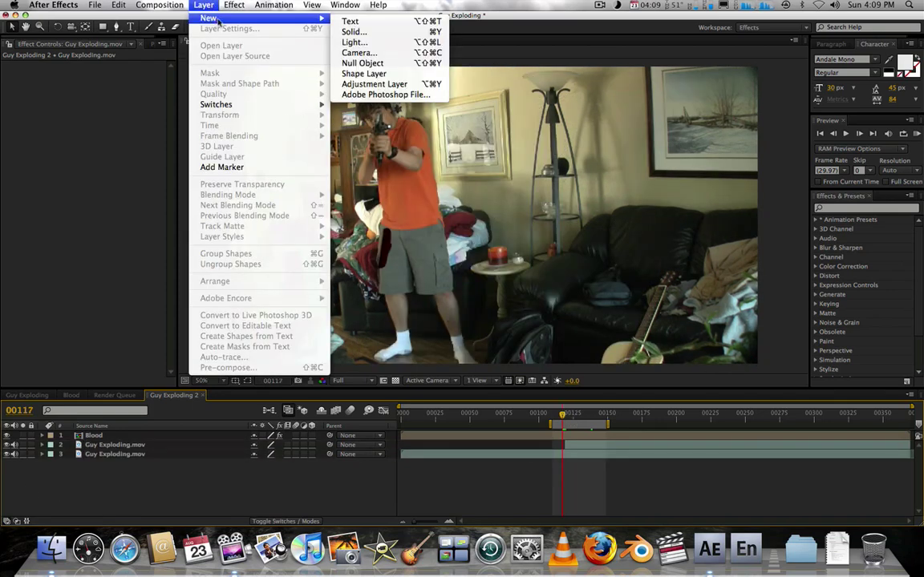
{"action": "left_click", "coordinate": [413, 84]}
{"action": "left_click", "coordinate": [152, 427]}
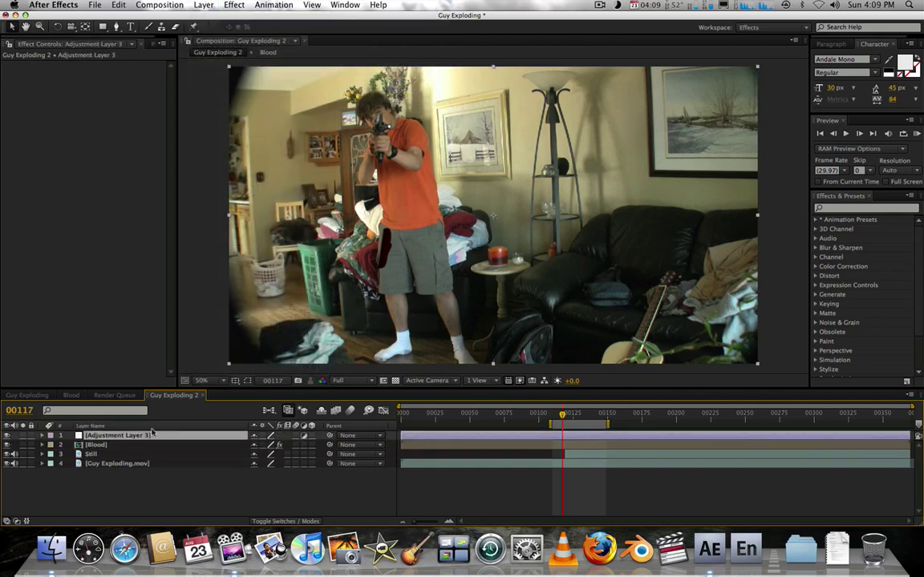
{"action": "left_click", "coordinate": [151, 428]}
{"action": "key", "text": "Return"}
{"action": "type", "text": "Tint"}
{"action": "key", "text": "Return"}
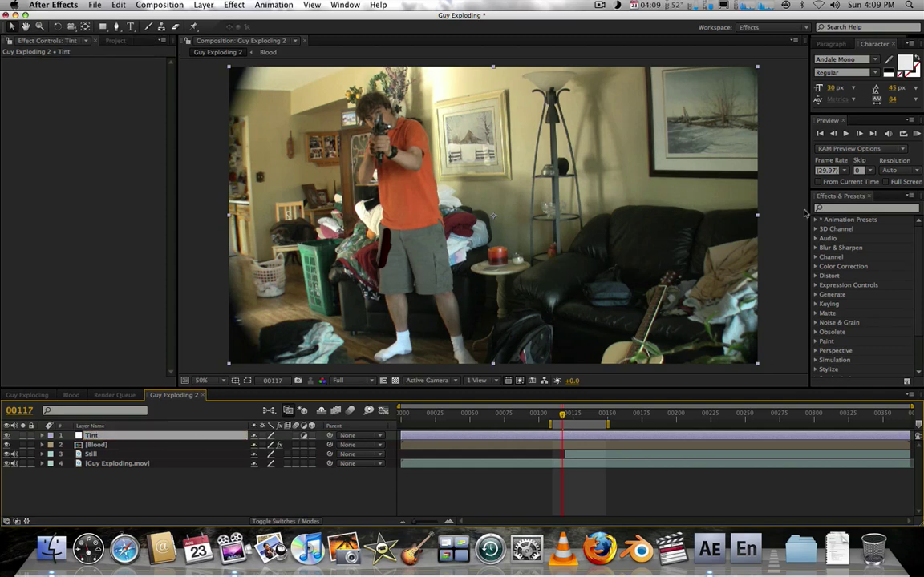
Expand the Cinema_Styles folder inside the third-party film look animation presets
{"action": "left_click", "coordinate": [828, 207]}
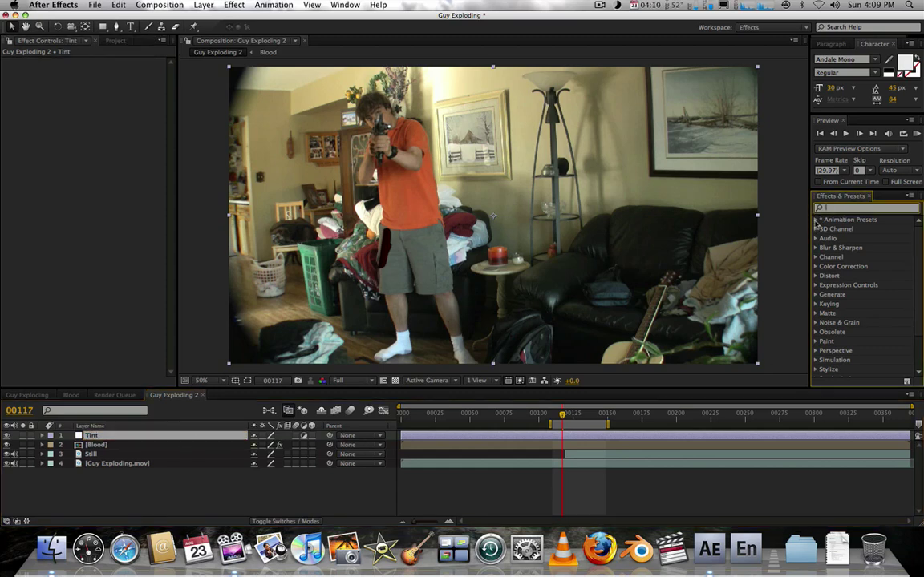
{"action": "left_click", "coordinate": [816, 221]}
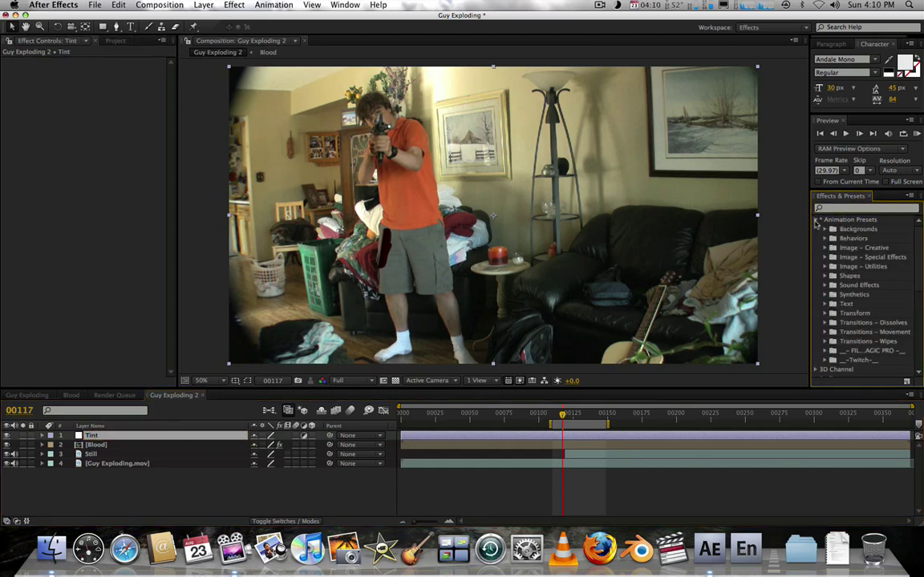
{"action": "left_click", "coordinate": [825, 352]}
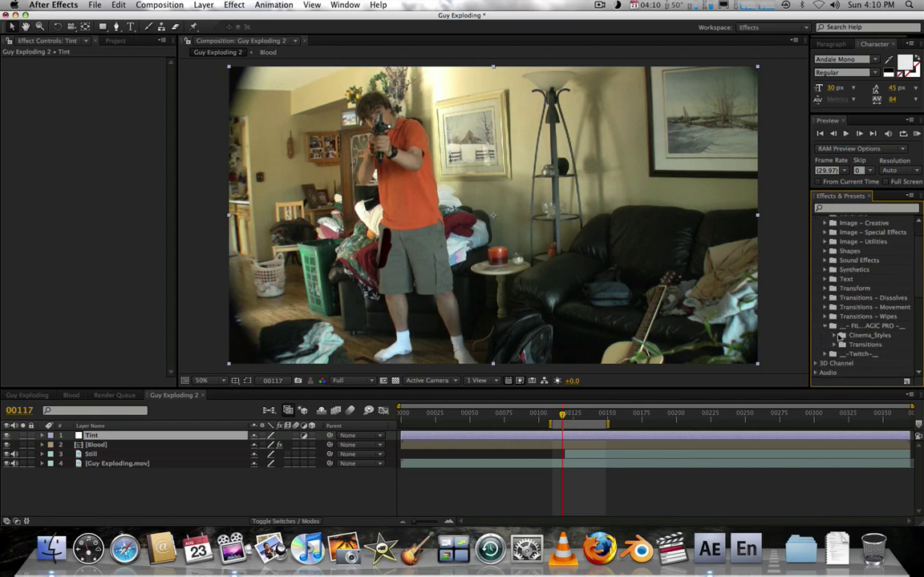
{"action": "left_click", "coordinate": [833, 335]}
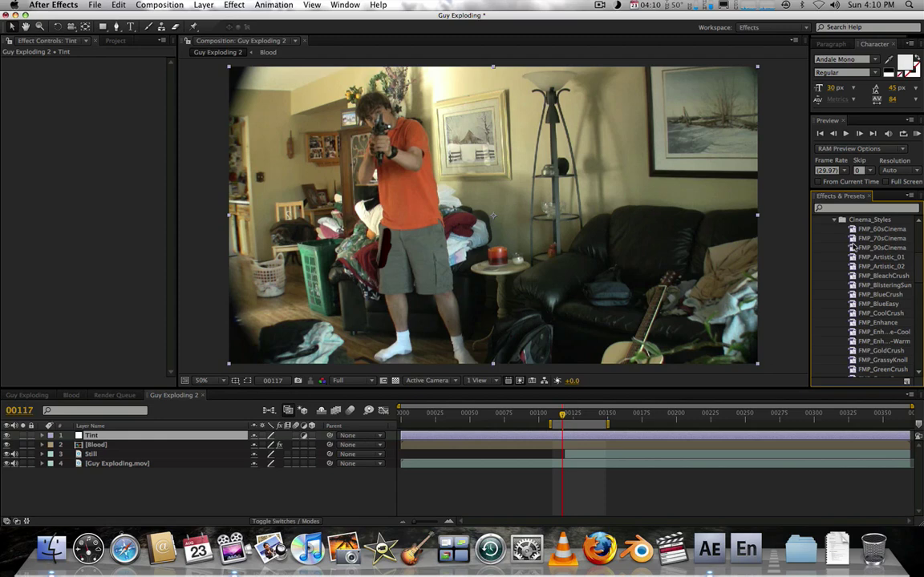
Try the FMP_CoolCrush, FMP_BlueEasy and FMP_BlueCrush presets on the Tint layer, undoing the attempt
{"action": "double_click", "coordinate": [891, 313]}
{"action": "left_click_drag", "start_coordinate": [883, 306], "coordinate": [596, 291]}
{"action": "left_click_drag", "start_coordinate": [880, 295], "coordinate": [559, 268]}
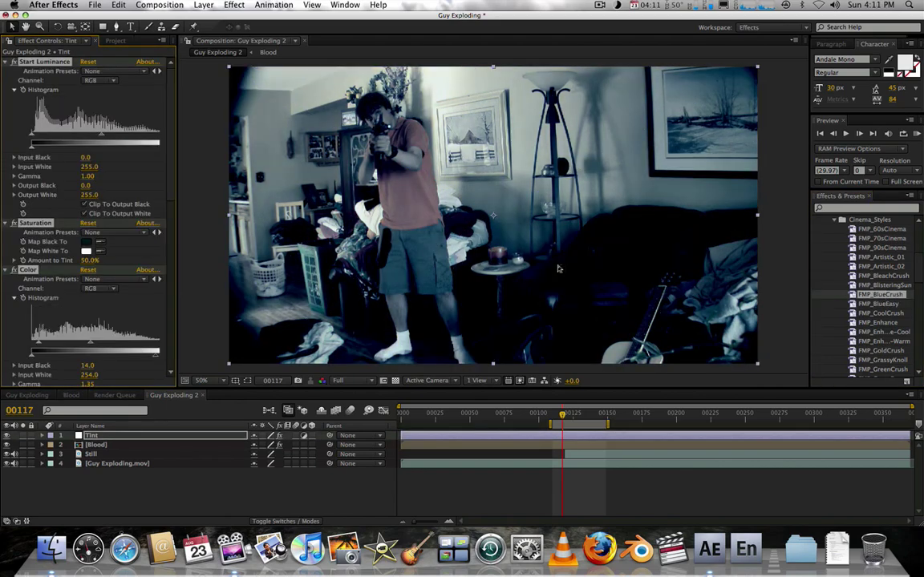
{"action": "key", "text": "super+z"}
Apply the FMP_BlueEasy preset to the Tint layer and set its Saturation effect's Amount to Tint to 10%
{"action": "left_click_drag", "start_coordinate": [884, 304], "coordinate": [592, 279]}
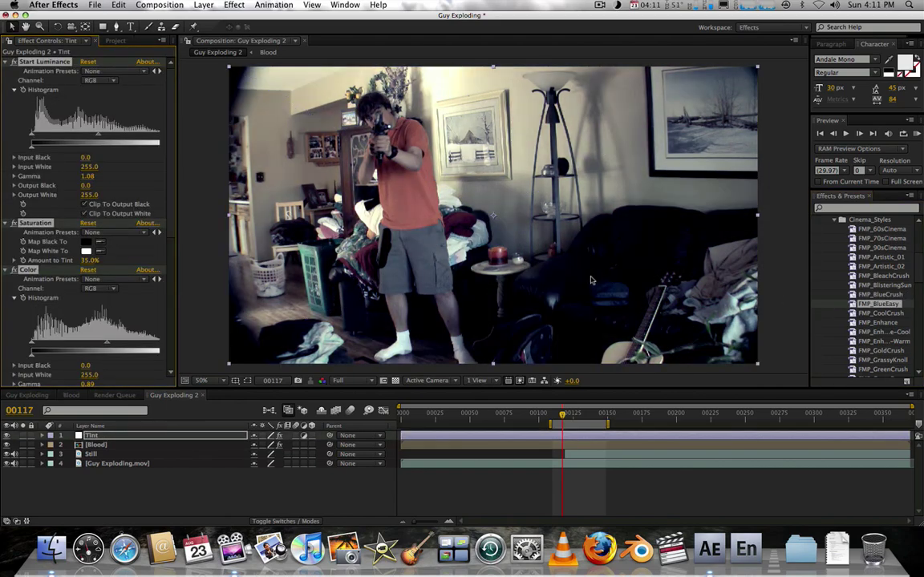
{"action": "left_click", "coordinate": [13, 223]}
{"action": "left_click", "coordinate": [14, 223]}
{"action": "left_click_drag", "start_coordinate": [89, 261], "coordinate": [69, 266]}
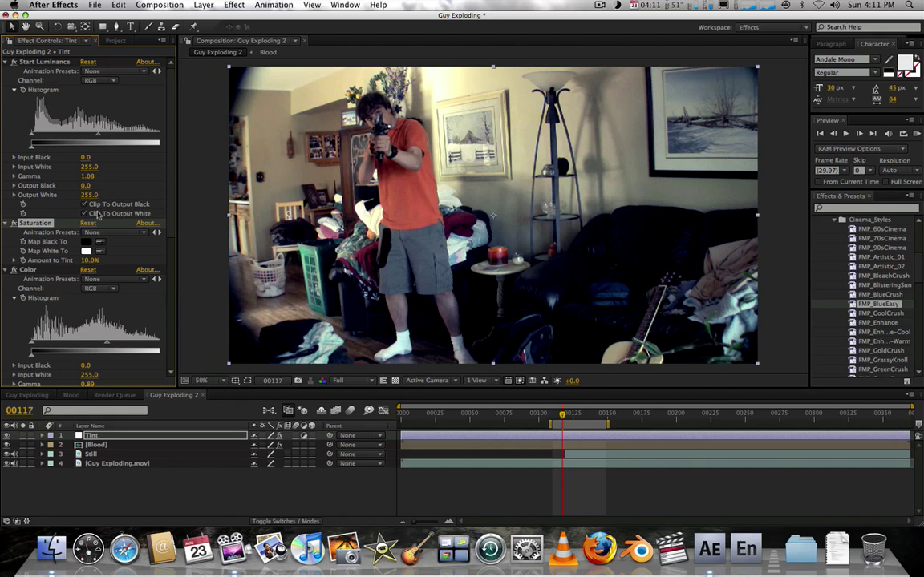
Set the Color effect's Input Black to 15.3, then compare the shot with the Tint layer hidden and shown
{"action": "scroll", "coordinate": [102, 337], "scroll_direction": "down", "scroll_amount": 3}
{"action": "left_click_drag", "start_coordinate": [88, 304], "coordinate": [92, 300]}
{"action": "scroll", "coordinate": [92, 300], "scroll_direction": "down", "scroll_amount": 7}
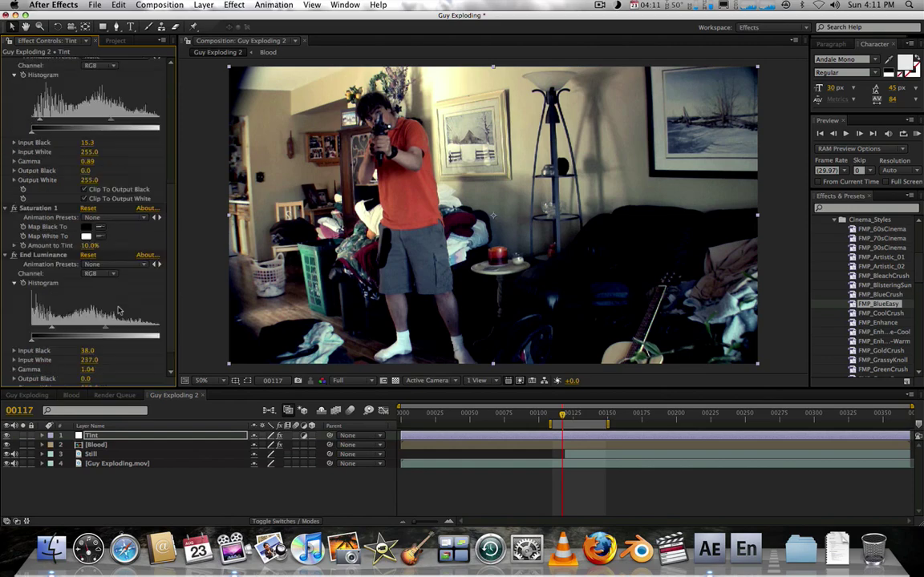
{"action": "left_click", "coordinate": [8, 436]}
{"action": "left_click", "coordinate": [7, 436]}
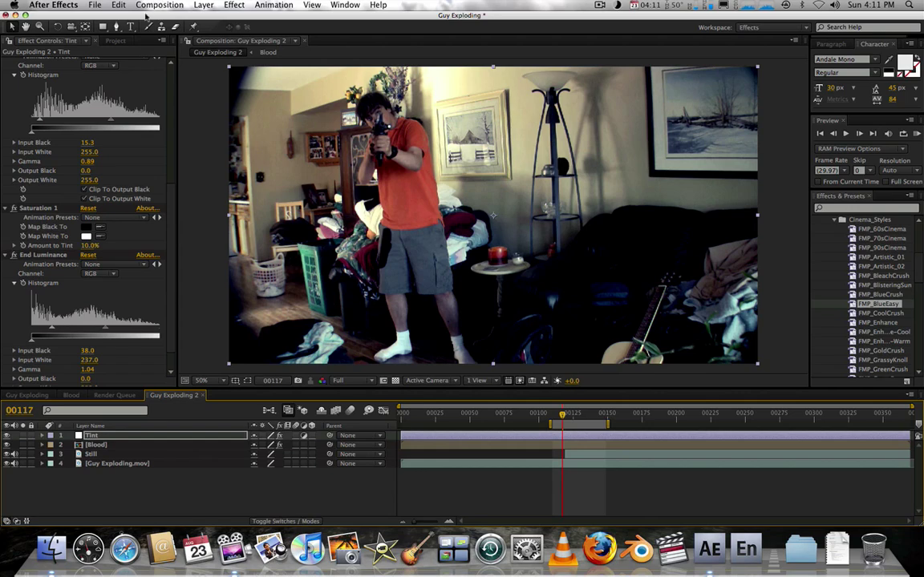
Start a new comp-sized 1440 x 1080 solid named Trim
{"action": "left_click", "coordinate": [202, 6]}
{"action": "mouse_move", "coordinate": [210, 18]}
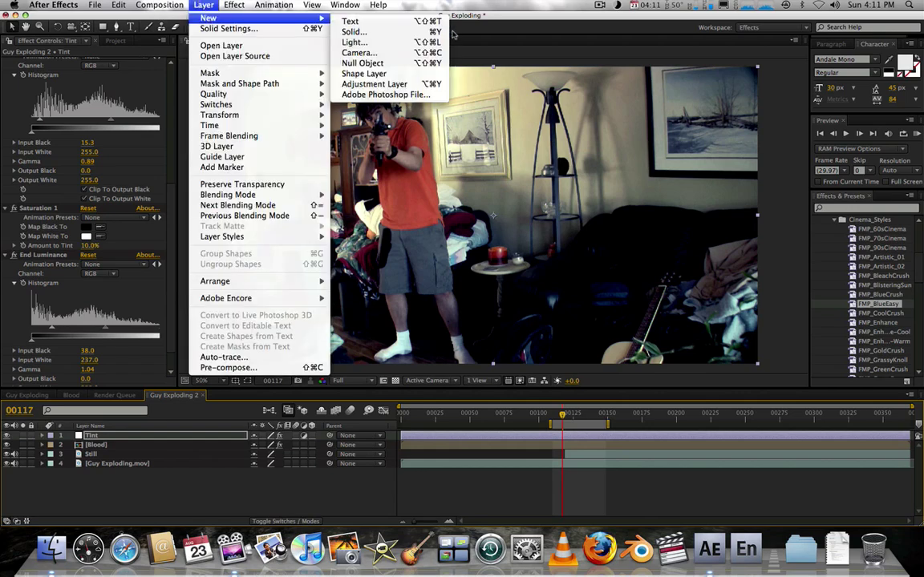
{"action": "left_click", "coordinate": [438, 32]}
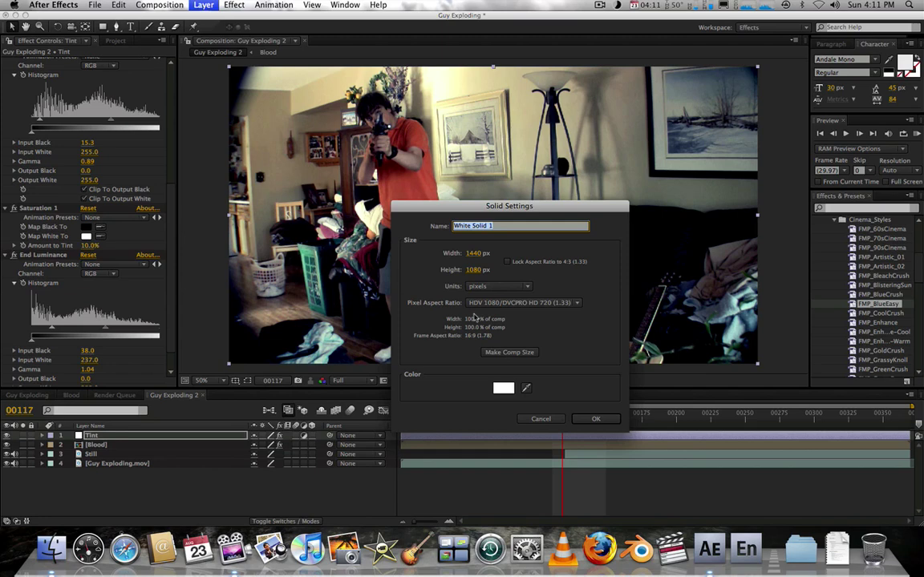
{"action": "type", "text": "Trim"}
{"action": "left_click_drag", "start_coordinate": [481, 201], "coordinate": [477, 237]}
Set the Trim solid's colour to dark blue 04052D and create the solid
{"action": "left_click", "coordinate": [497, 423]}
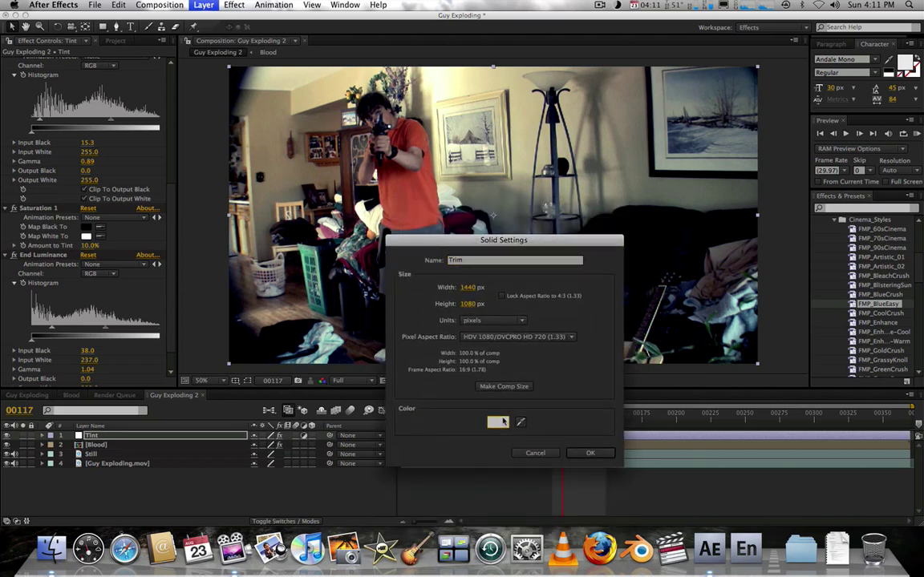
{"action": "left_click", "coordinate": [482, 297]}
{"action": "mouse_move", "coordinate": [431, 309]}
{"action": "left_mouse_down"}
{"action": "mouse_move", "coordinate": [408, 362]}
{"action": "mouse_move", "coordinate": [431, 352]}
{"action": "left_mouse_up"}
{"action": "left_click_drag", "start_coordinate": [481, 295], "coordinate": [483, 299]}
{"action": "left_click", "coordinate": [451, 360]}
{"action": "mouse_move", "coordinate": [451, 360]}
{"action": "left_mouse_down"}
{"action": "mouse_move", "coordinate": [452, 383]}
{"action": "mouse_move", "coordinate": [456, 358]}
{"action": "mouse_move", "coordinate": [457, 367]}
{"action": "left_mouse_up"}
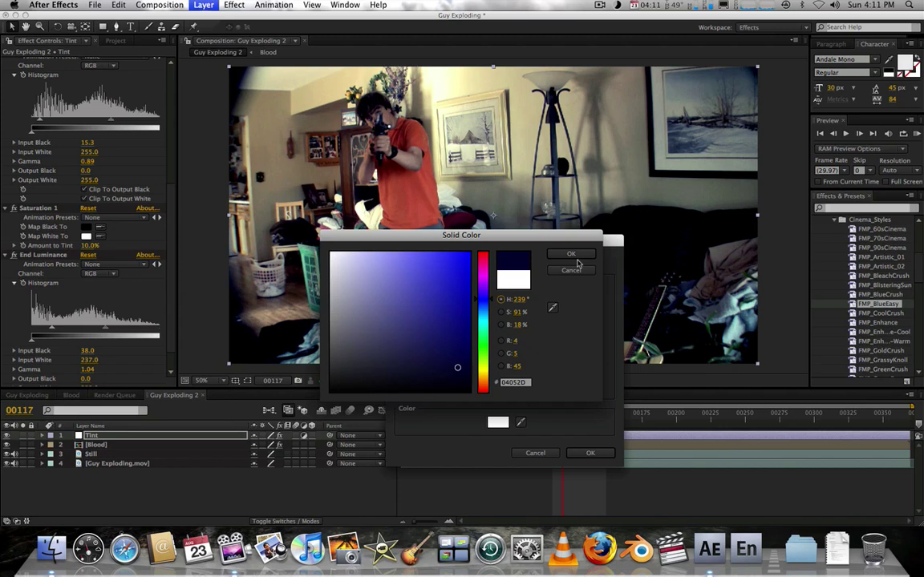
{"action": "left_click", "coordinate": [572, 255]}
{"action": "left_click", "coordinate": [591, 453]}
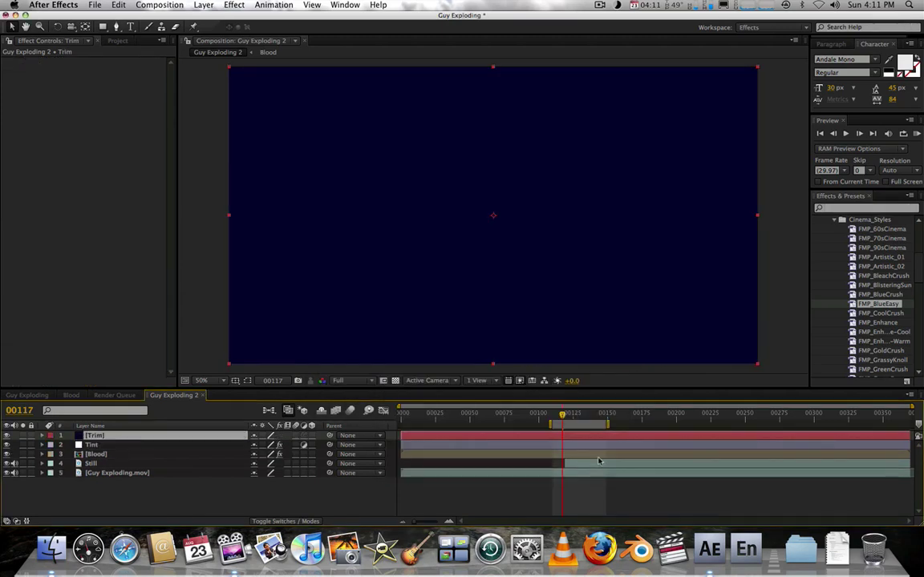
Add an elliptical mask spanning the full Trim layer and invert it so the solid covers only the frame's edges
{"action": "left_click_drag", "start_coordinate": [102, 17], "coordinate": [99, 18]}
{"action": "left_click_drag", "start_coordinate": [108, 29], "coordinate": [117, 48]}
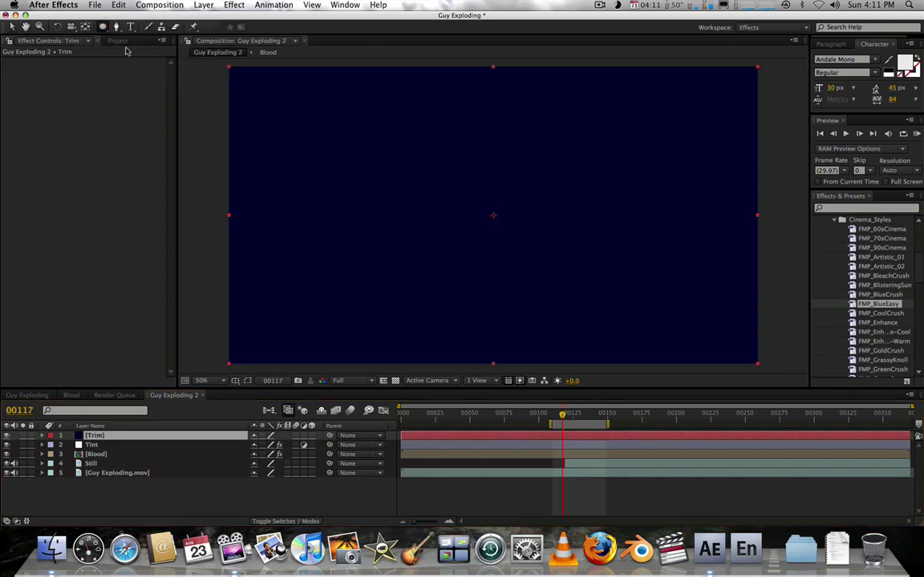
{"action": "double_click", "coordinate": [102, 26]}
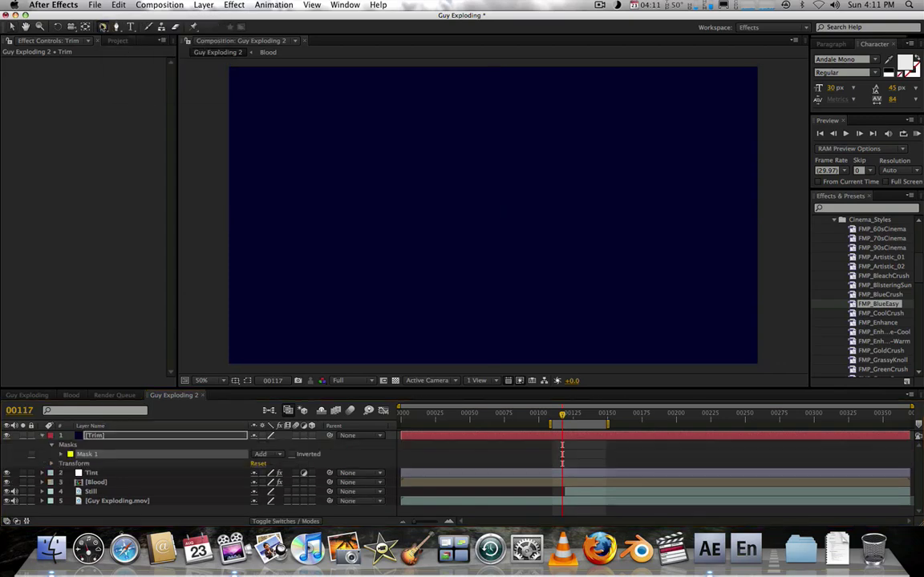
{"action": "left_click", "coordinate": [150, 435]}
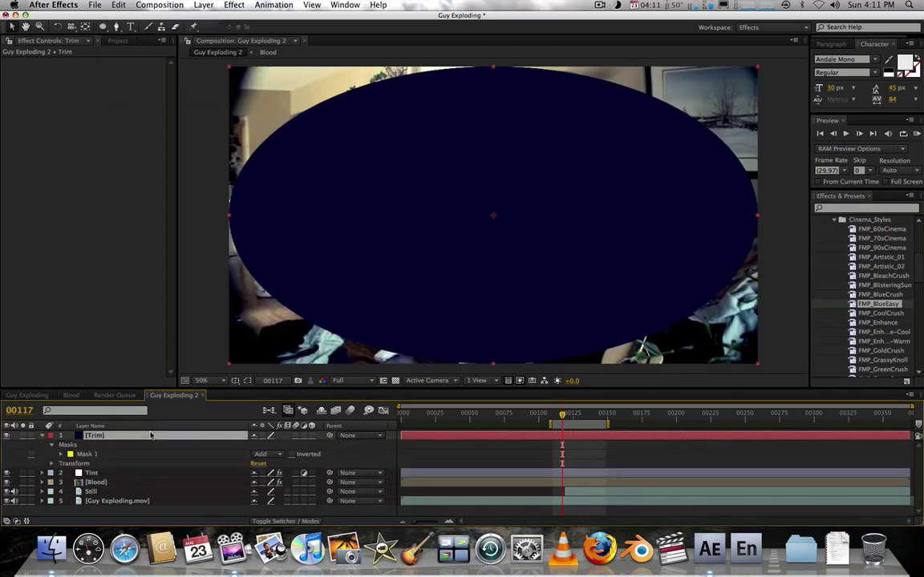
{"action": "left_click", "coordinate": [292, 454]}
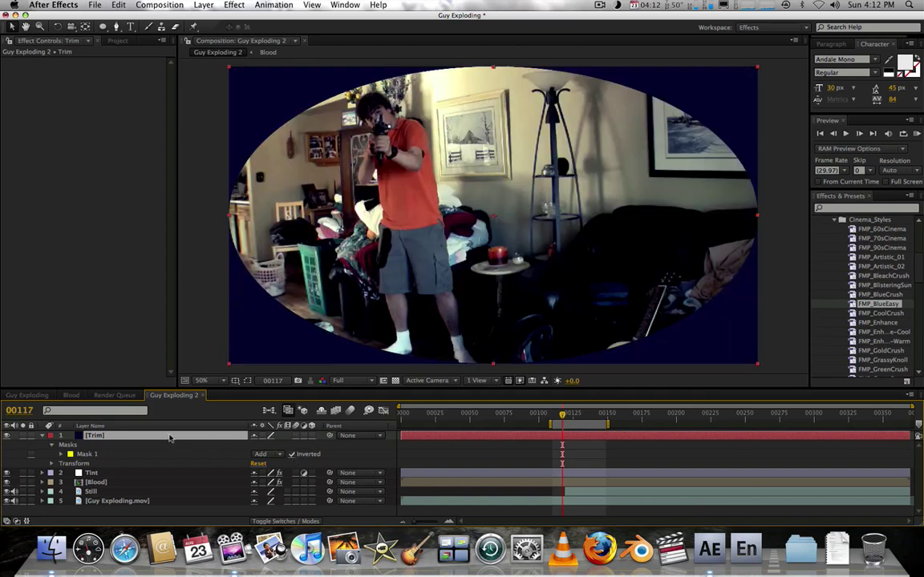
Feather the Trim layer's mask to 496 pixels and set the layer's opacity to 56%, comparing the shot with the layer hidden and shown
{"action": "key", "text": "f"}
{"action": "left_click_drag", "start_coordinate": [280, 455], "coordinate": [533, 436]}
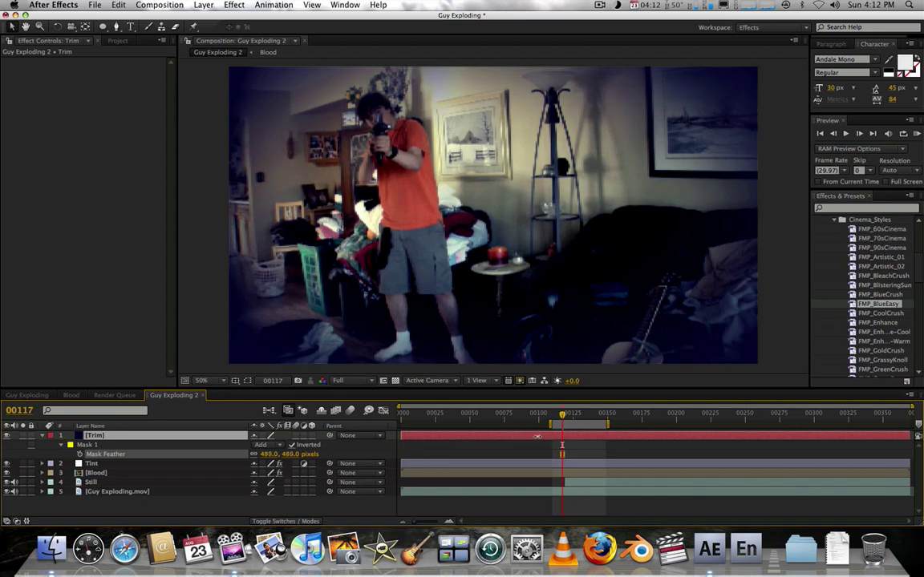
{"action": "left_click", "coordinate": [192, 435]}
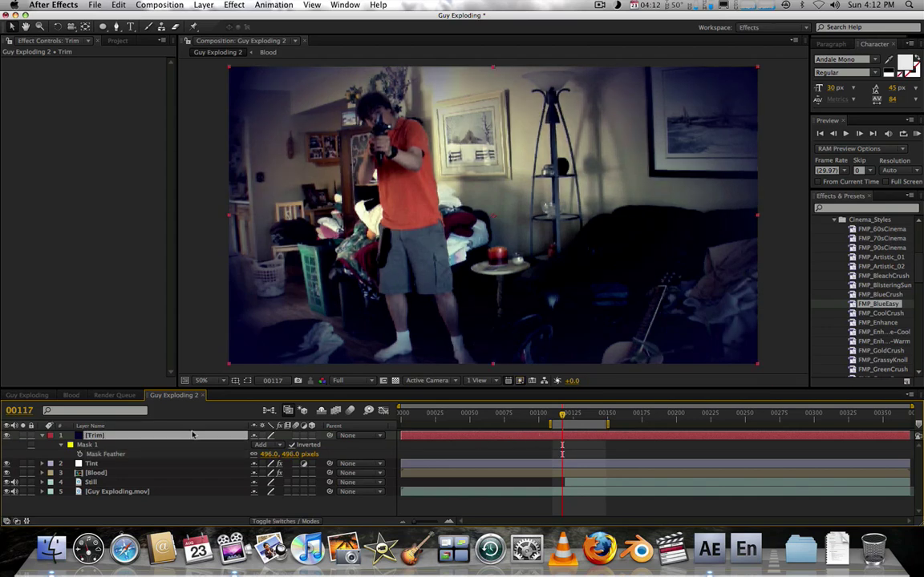
{"action": "key", "text": "t"}
{"action": "left_click_drag", "start_coordinate": [256, 451], "coordinate": [234, 450]}
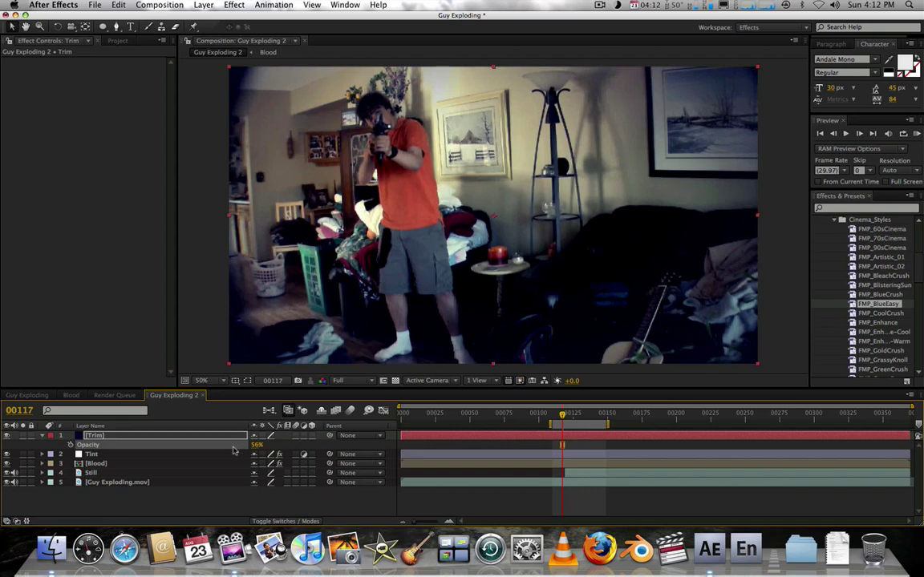
{"action": "left_click", "coordinate": [6, 435]}
{"action": "left_click", "coordinate": [7, 435]}
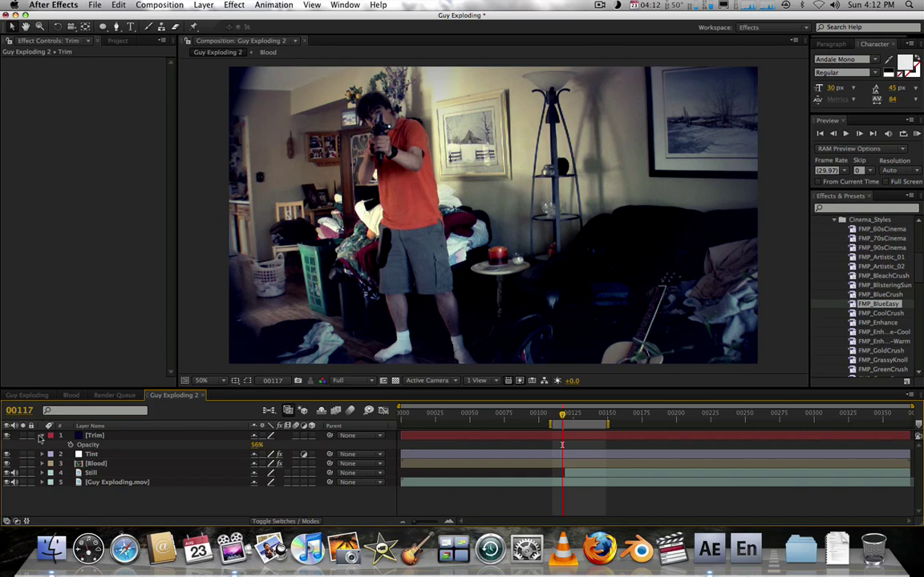
Move the Trim layer beneath the Tint layer and set its opacity to 29%
{"action": "left_click", "coordinate": [89, 435]}
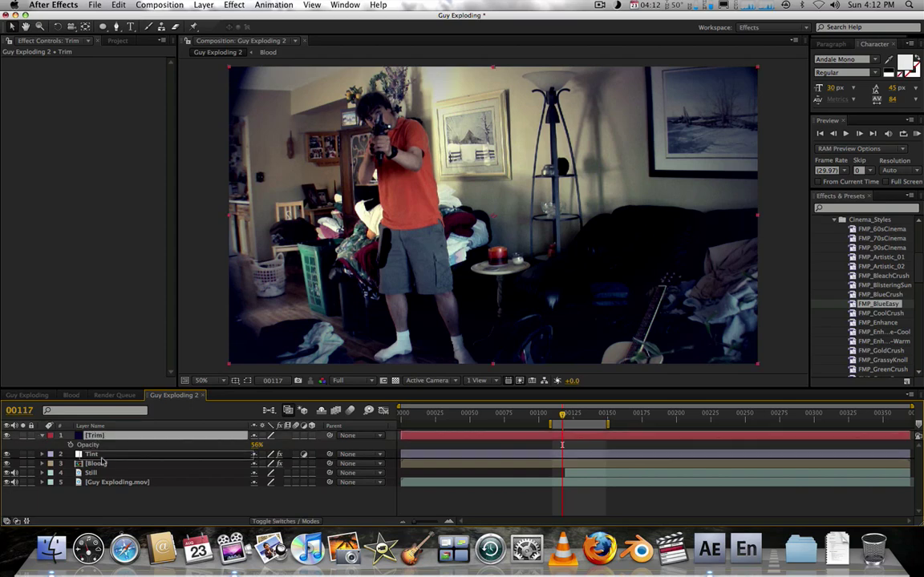
{"action": "key", "text": "super+bracketleft"}
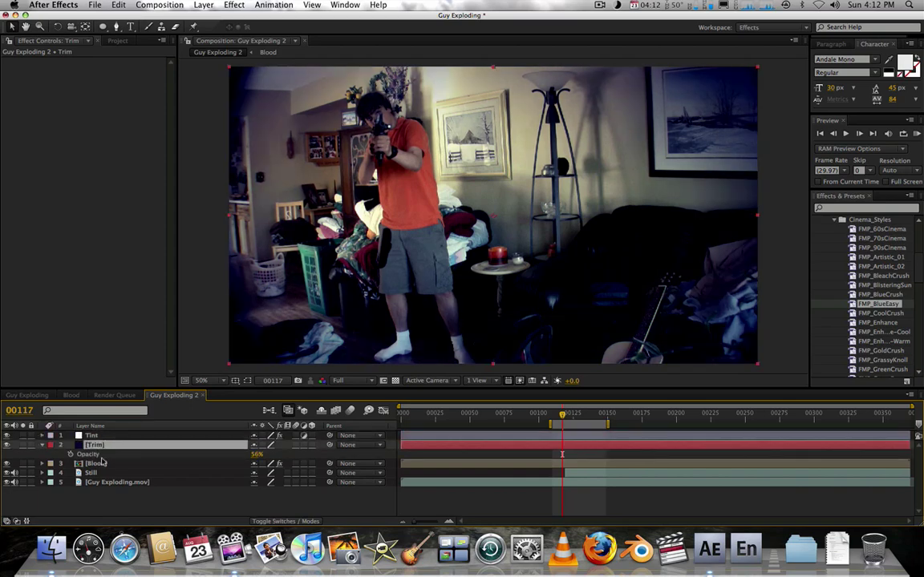
{"action": "left_click_drag", "start_coordinate": [257, 453], "coordinate": [243, 457]}
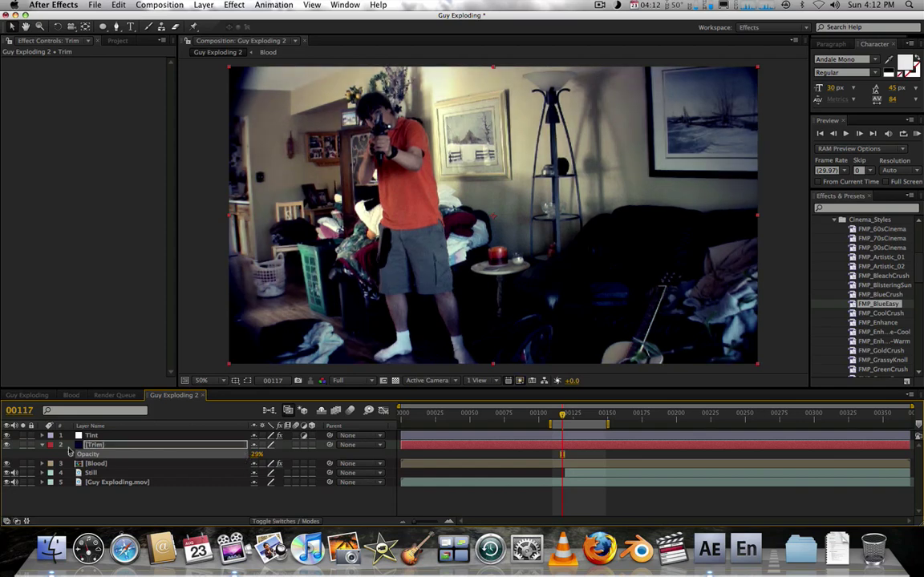
{"action": "left_click", "coordinate": [45, 446]}
At frame 123, pull the Blood layer's steep Alpha curve back to a nearly straight diagonal
{"action": "left_click", "coordinate": [104, 464]}
{"action": "left_click", "coordinate": [570, 416]}
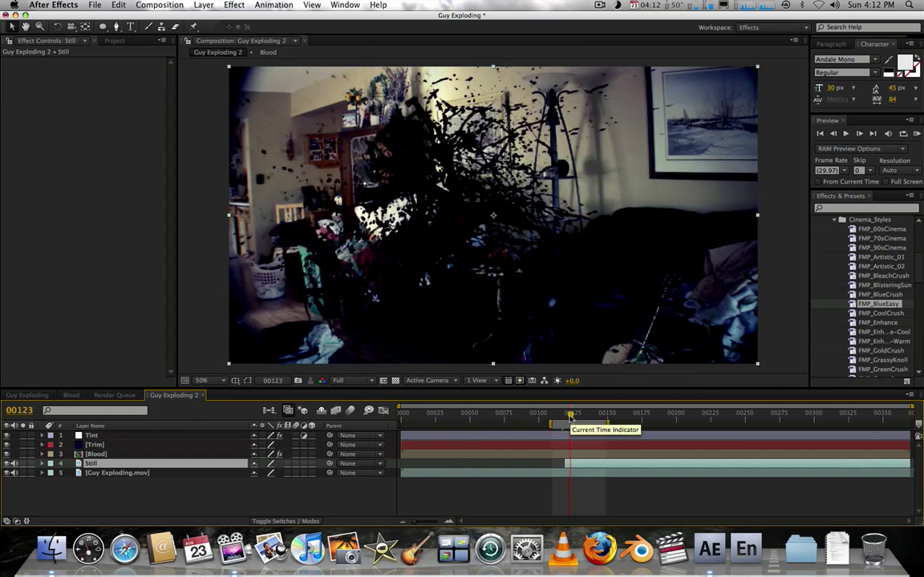
{"action": "left_click", "coordinate": [92, 453]}
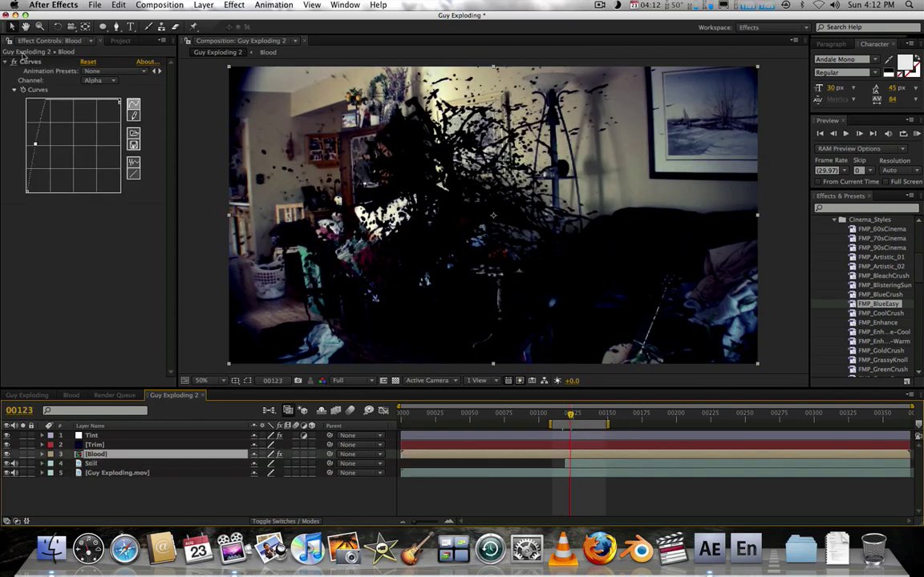
{"action": "left_click", "coordinate": [119, 100]}
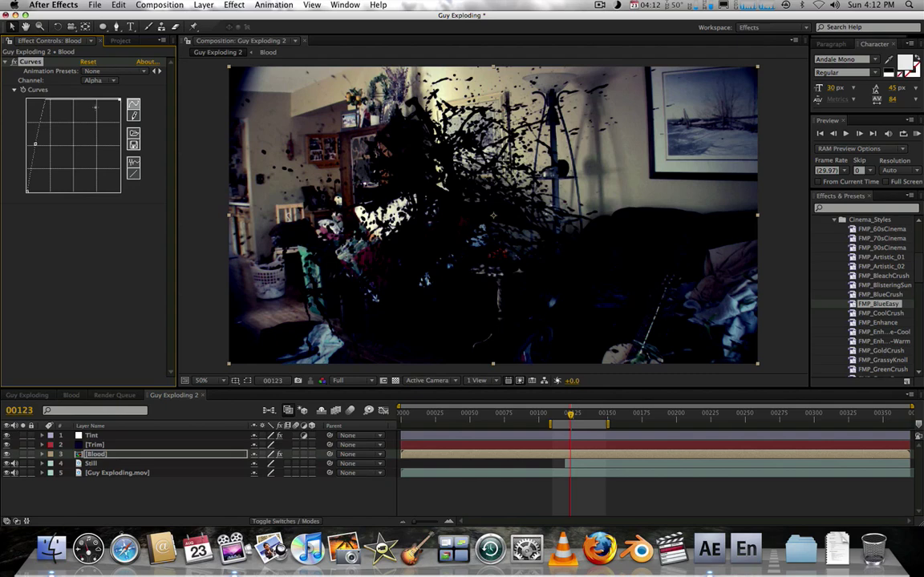
{"action": "left_click_drag", "start_coordinate": [36, 143], "coordinate": [60, 155]}
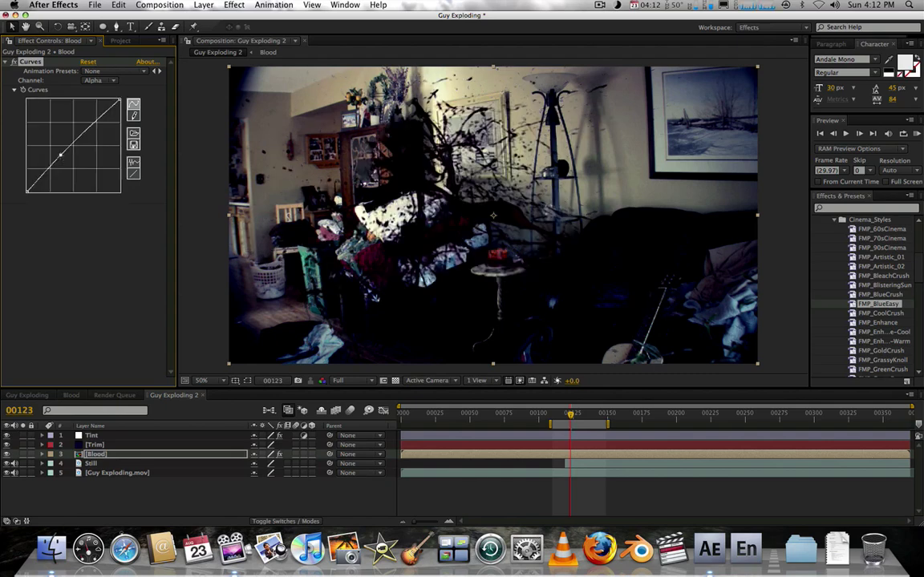
Switch the Blood layer's Curves effect to the RGB channel and lower the curve's white endpoint slightly
{"action": "left_click", "coordinate": [95, 80]}
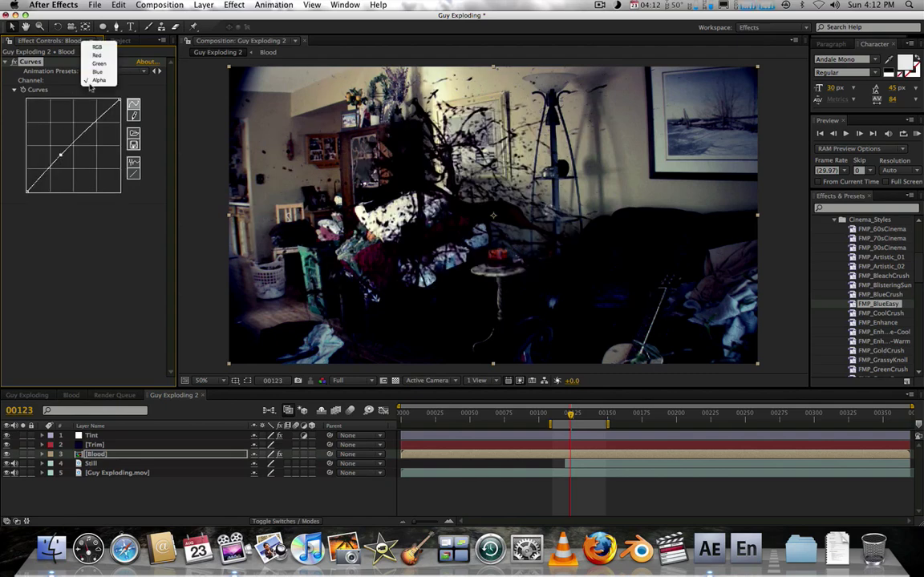
{"action": "left_click", "coordinate": [92, 40]}
{"action": "left_click_drag", "start_coordinate": [121, 149], "coordinate": [118, 118]}
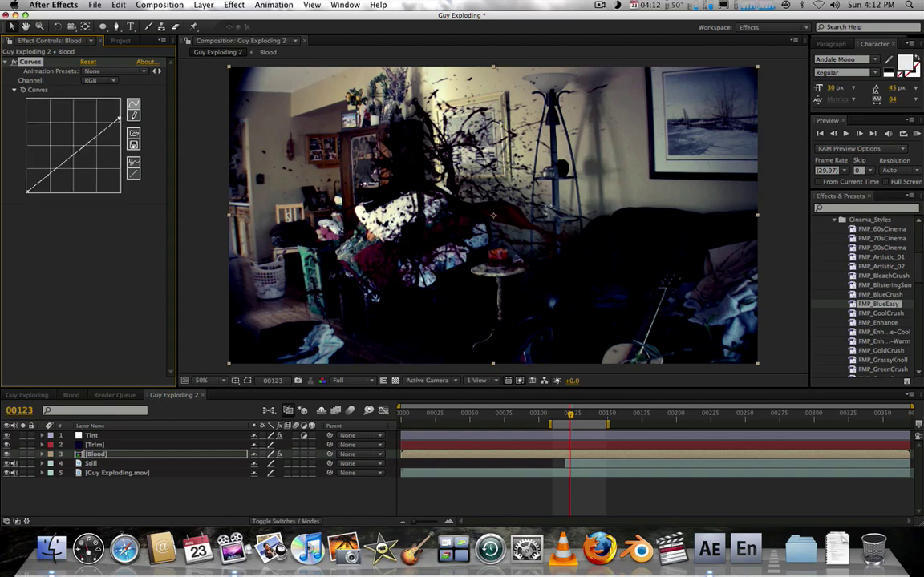
Preview the explosion from frame 110, scrub through the blood frames and inspect the Blood pre-composition before returning to Guy Exploding 2
{"action": "left_click", "coordinate": [551, 413]}
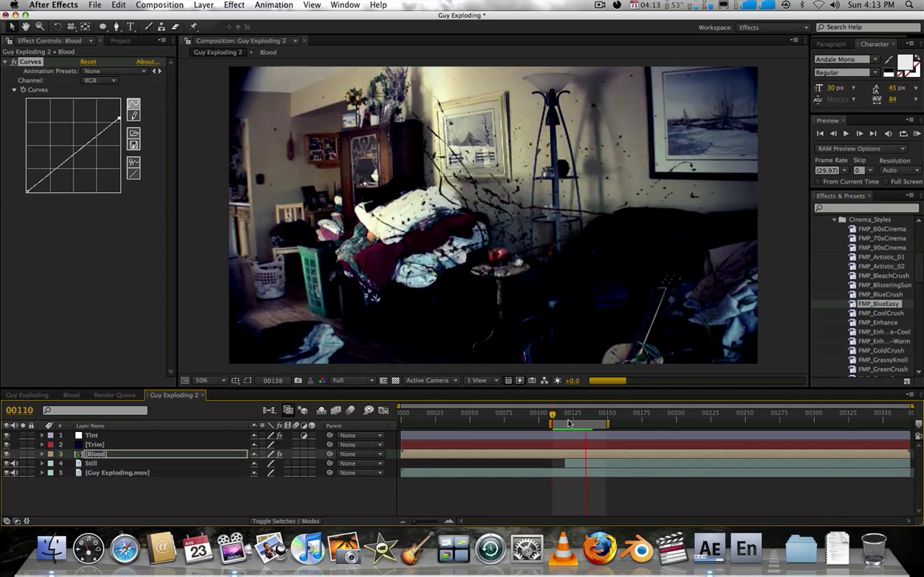
{"action": "key", "text": "space"}
{"action": "left_click", "coordinate": [571, 420]}
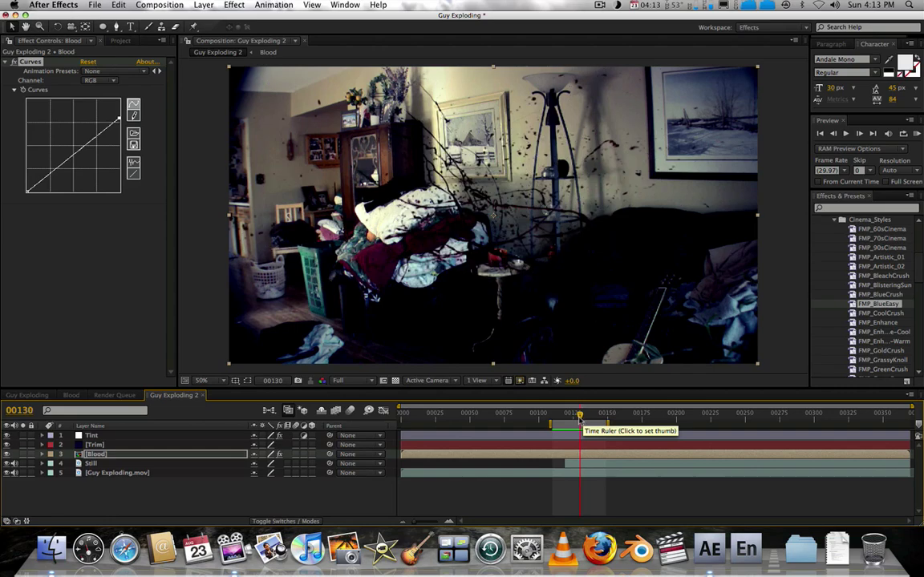
{"action": "left_click", "coordinate": [556, 419]}
{"action": "left_click", "coordinate": [564, 419]}
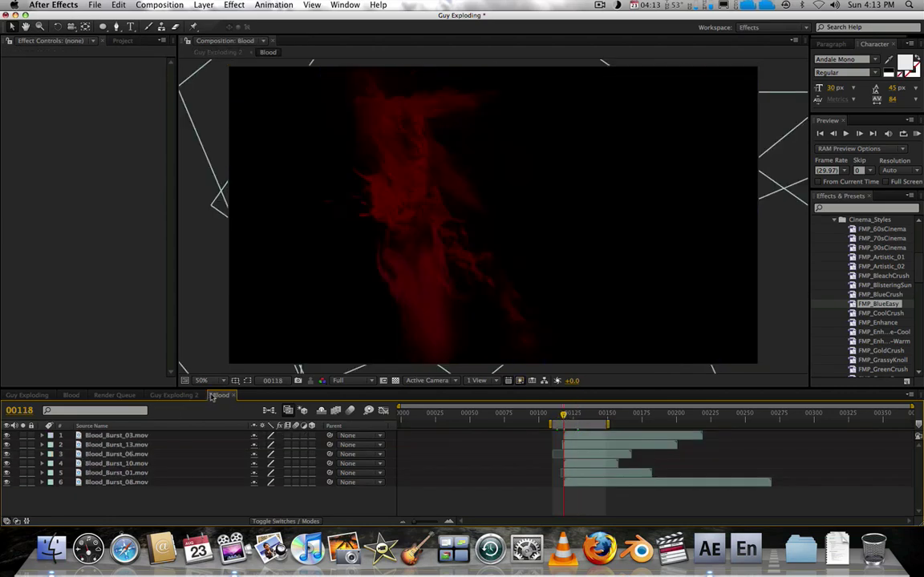
{"action": "left_click", "coordinate": [174, 395]}
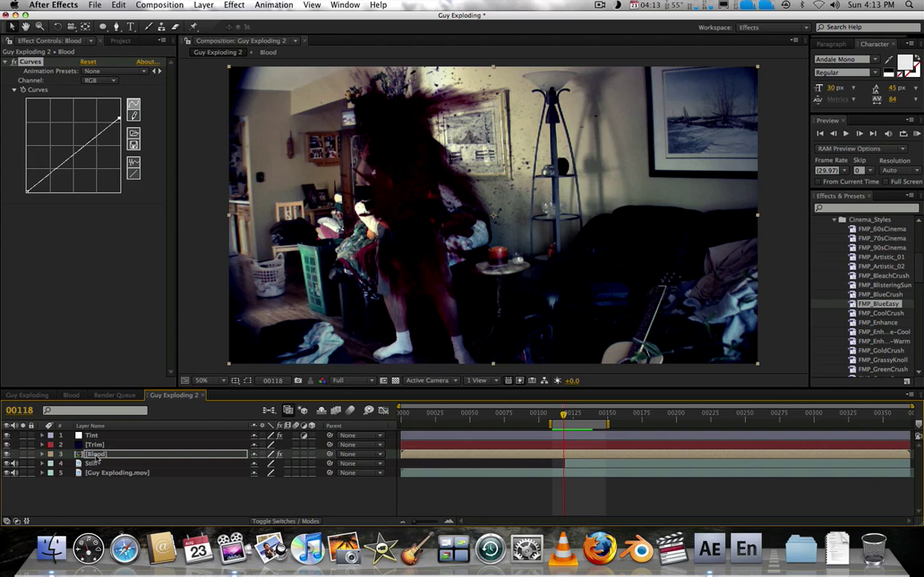
Time-stretch the Blood layer in Guy Exploding 2 with a stretch factor of 50%
{"action": "right_click", "coordinate": [97, 458]}
{"action": "mouse_move", "coordinate": [147, 254]}
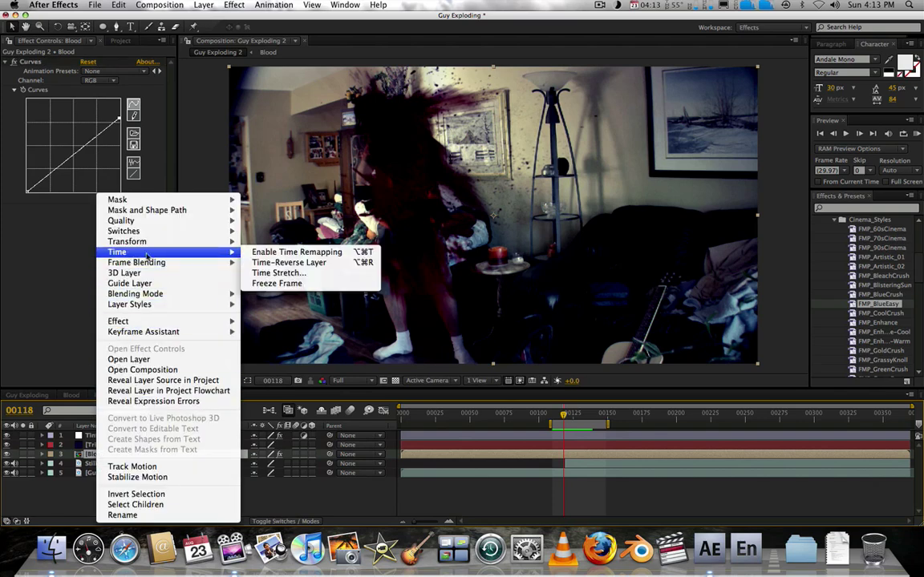
{"action": "left_click", "coordinate": [291, 273]}
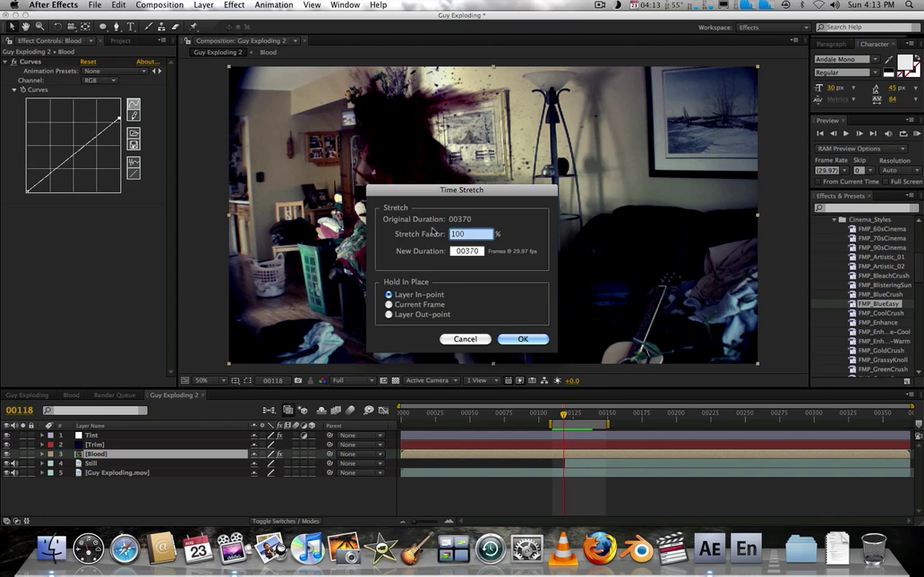
{"action": "type", "text": "50"}
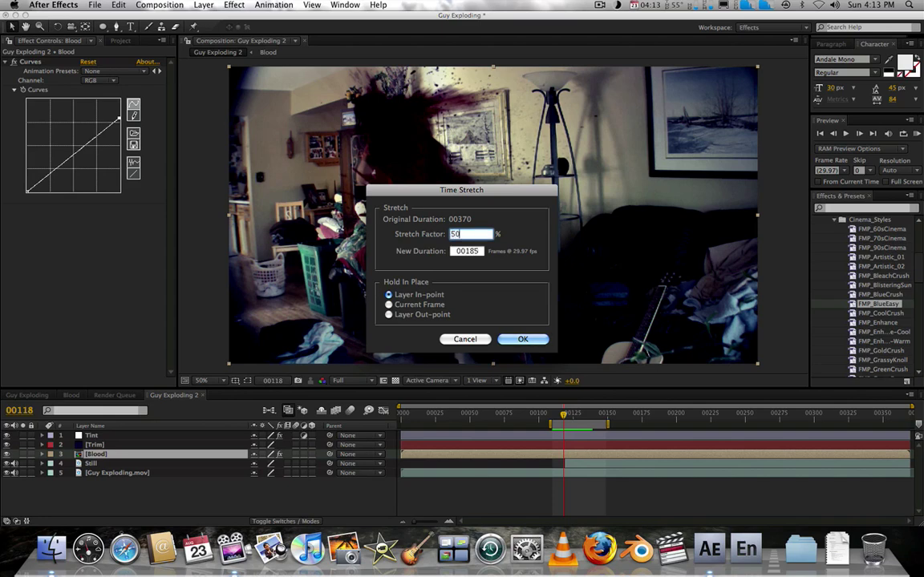
{"action": "left_click", "coordinate": [542, 343]}
Examine the stretched Blood layer soloed at frame 110, and restore the full composite view
{"action": "left_click", "coordinate": [552, 420]}
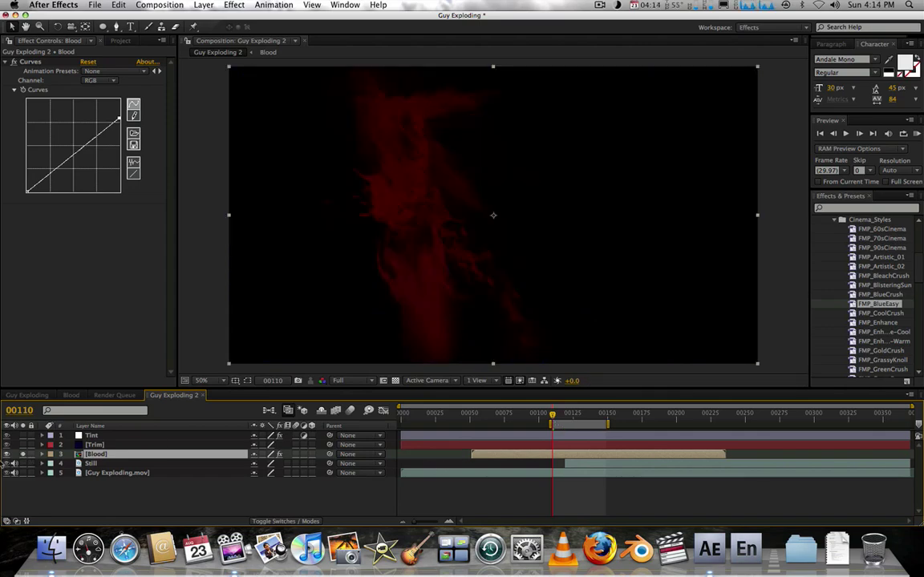
{"action": "left_click", "coordinate": [19, 455]}
{"action": "left_click", "coordinate": [21, 454]}
{"action": "left_click", "coordinate": [22, 454]}
{"action": "left_click", "coordinate": [22, 454]}
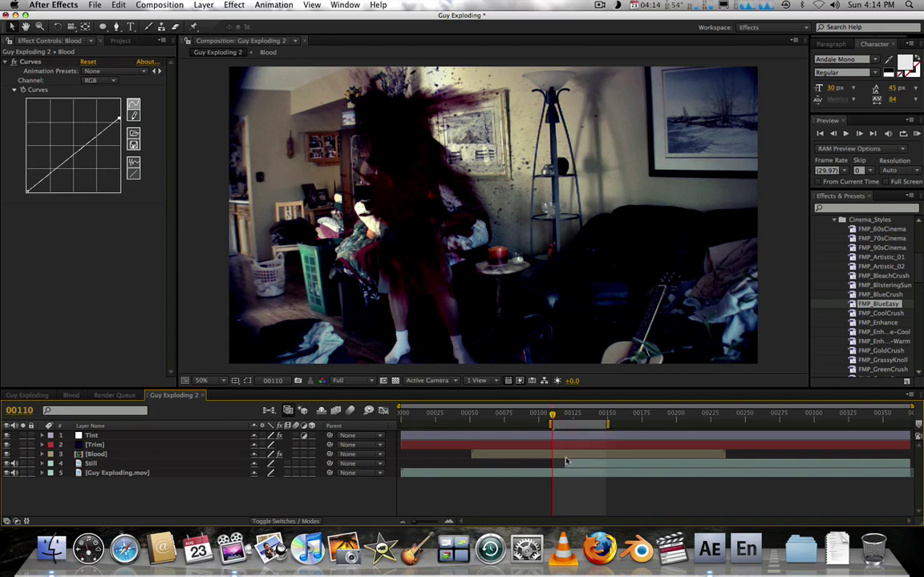
Slide the Blood layer so its main burst falls at frame 118, and trim the layer's start to just before the burst
{"action": "left_click_drag", "start_coordinate": [552, 416], "coordinate": [563, 414]}
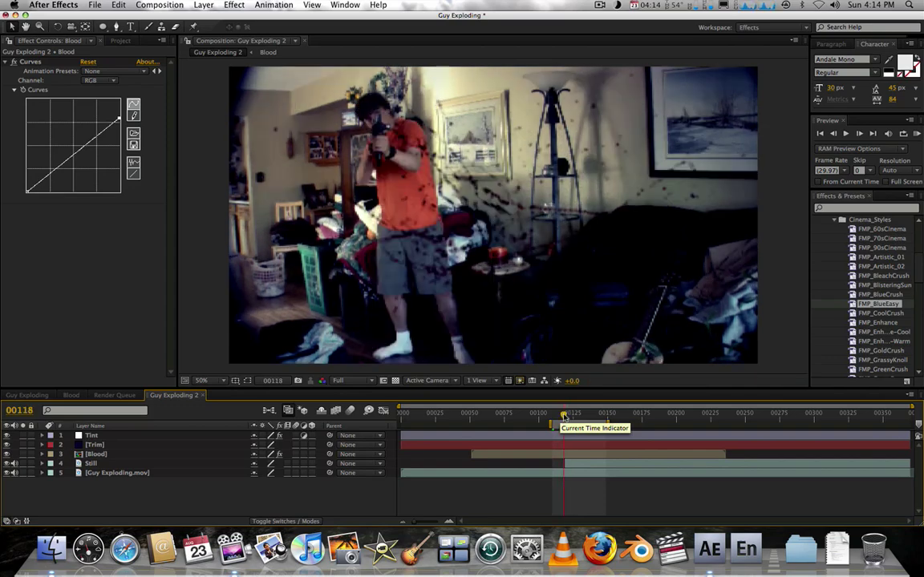
{"action": "left_click", "coordinate": [584, 455]}
{"action": "left_click_drag", "start_coordinate": [584, 455], "coordinate": [591, 455]}
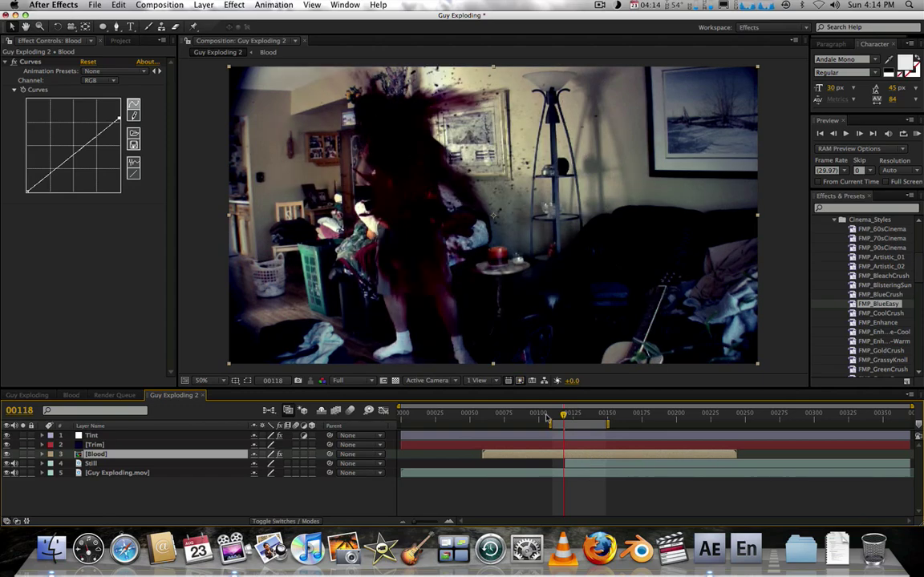
{"action": "left_click_drag", "start_coordinate": [477, 457], "coordinate": [547, 463]}
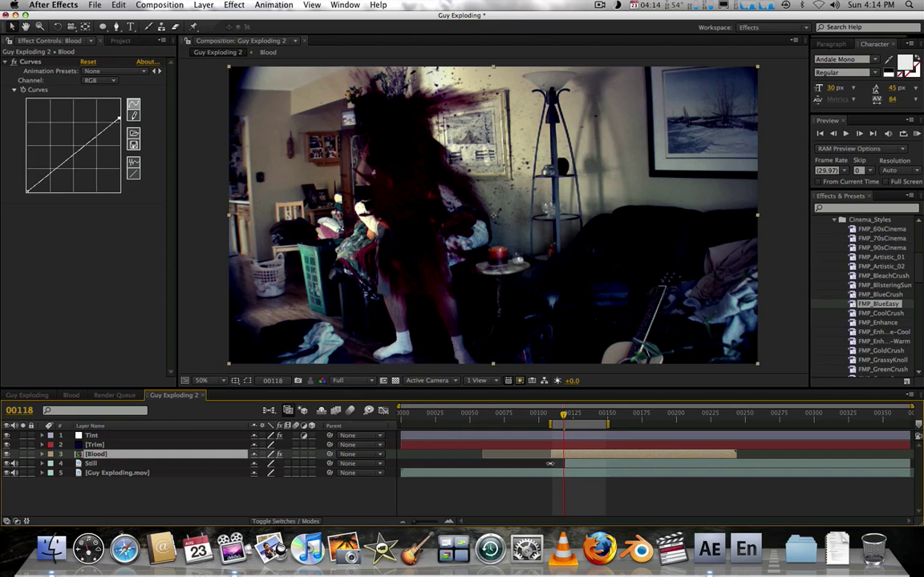
{"action": "left_click", "coordinate": [551, 414]}
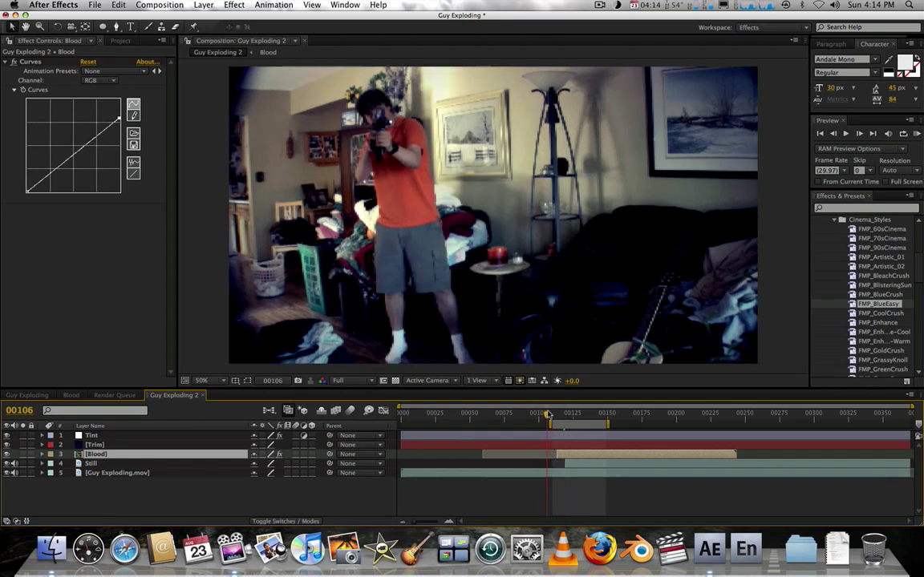
Preview the retimed blood explosion in the Guy Exploding 2 composition from frame 113
{"action": "mouse_move", "coordinate": [552, 415]}
{"action": "left_mouse_down"}
{"action": "mouse_move", "coordinate": [591, 415]}
{"action": "mouse_move", "coordinate": [557, 415]}
{"action": "left_mouse_up"}
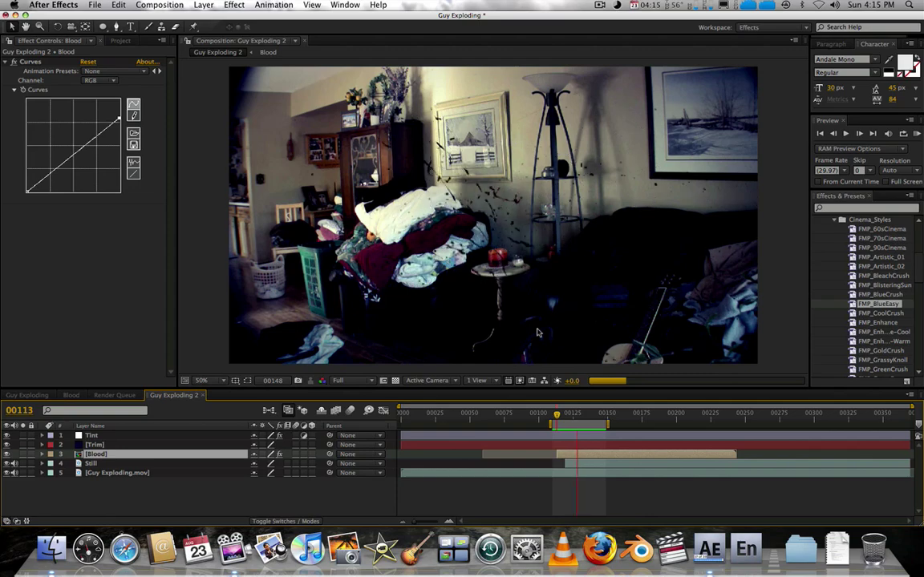
{"action": "key", "text": "space"}
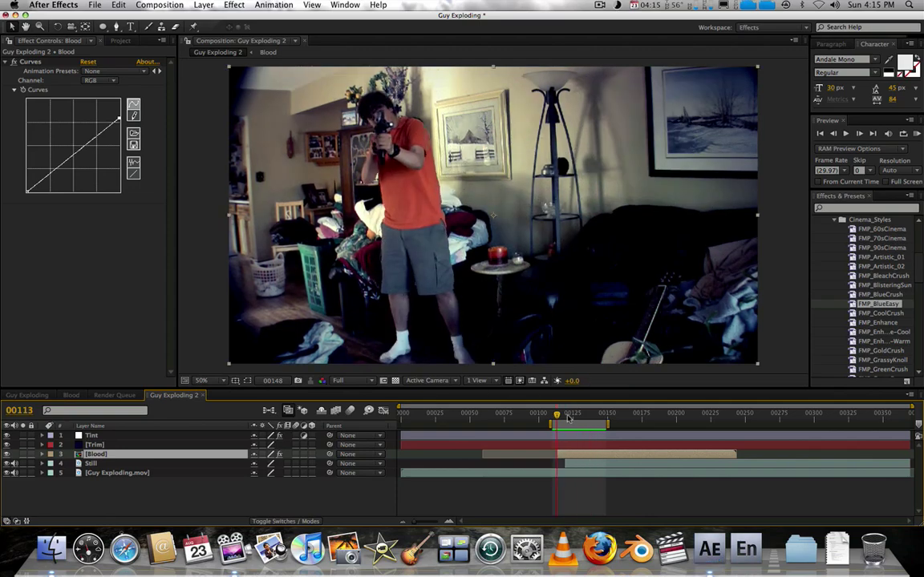
Duplicate the Blood layer at frame 120, rotate the copy slightly and shift it toward the left side of the main burst
{"action": "left_click", "coordinate": [566, 418]}
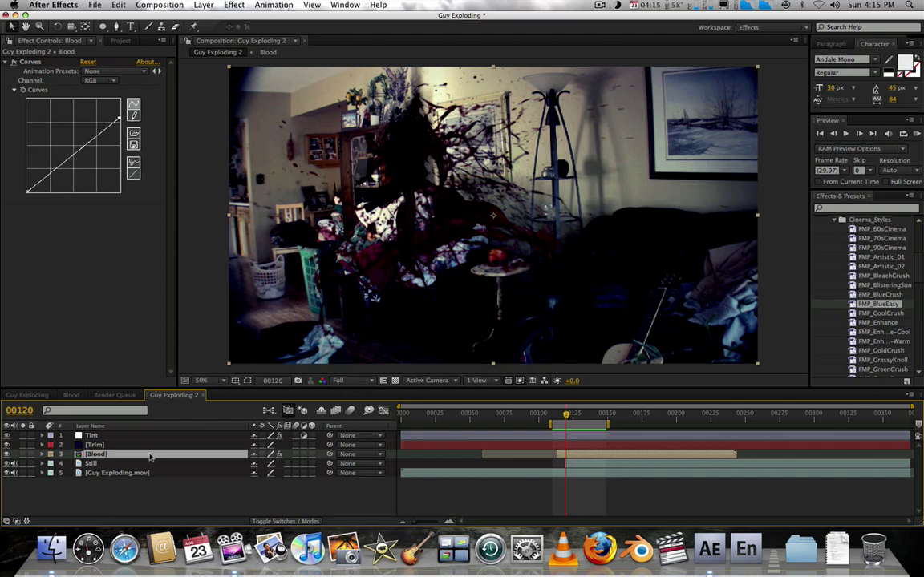
{"action": "key", "text": "super+d"}
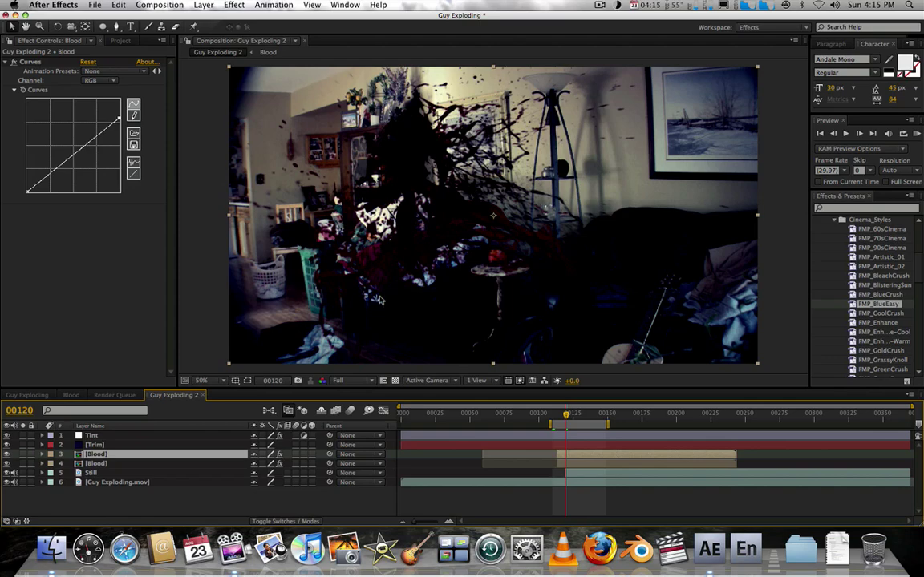
{"action": "left_click_drag", "start_coordinate": [360, 186], "coordinate": [443, 238]}
{"action": "key", "text": "w"}
{"action": "left_click_drag", "start_coordinate": [284, 196], "coordinate": [439, 286]}
{"action": "key", "text": "v"}
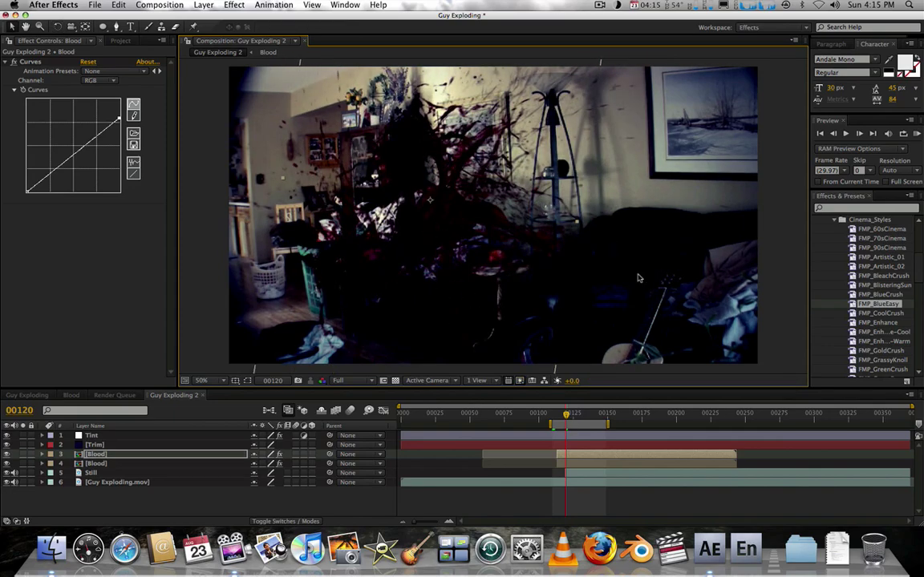
{"action": "left_click_drag", "start_coordinate": [433, 213], "coordinate": [445, 221]}
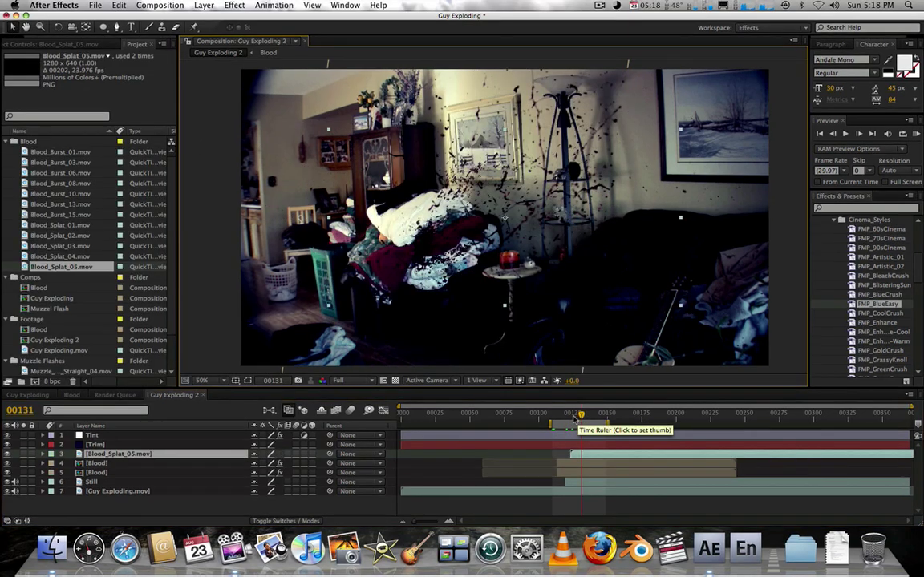
Examine the Blood_Splat_05.mov splatter up close at frame 123 and move the layer up and to the right across the wall
{"action": "mouse_move", "coordinate": [574, 416]}
{"action": "left_mouse_down"}
{"action": "mouse_move", "coordinate": [553, 418]}
{"action": "mouse_move", "coordinate": [573, 420]}
{"action": "left_mouse_up"}
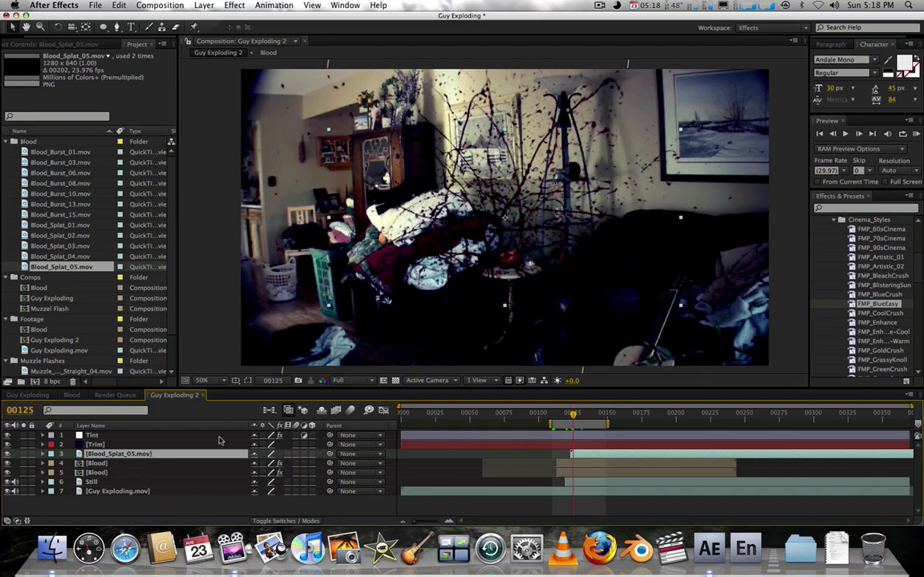
{"action": "left_click_drag", "start_coordinate": [566, 416], "coordinate": [570, 416]}
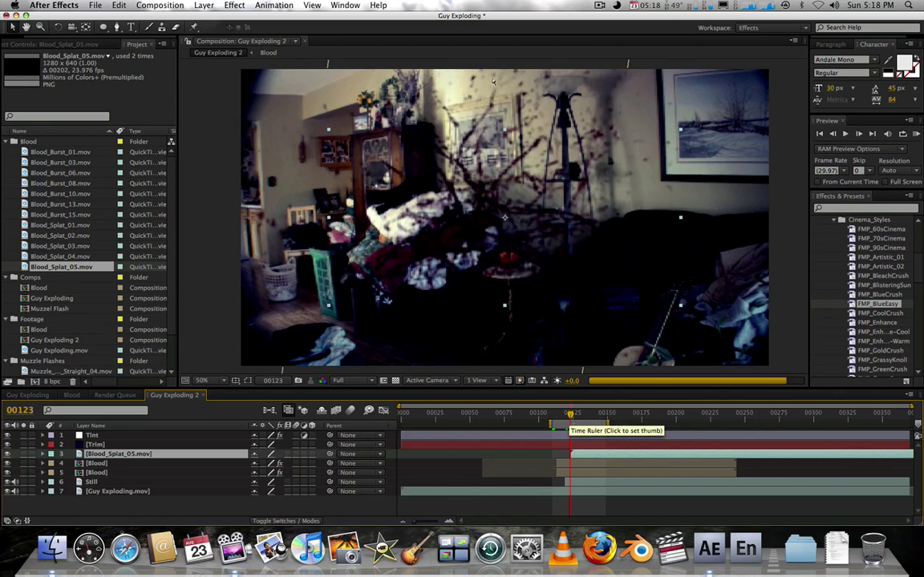
{"action": "key", "text": "period"}
{"action": "key", "text": "space"}
{"action": "left_click_drag", "start_coordinate": [460, 139], "coordinate": [459, 161]}
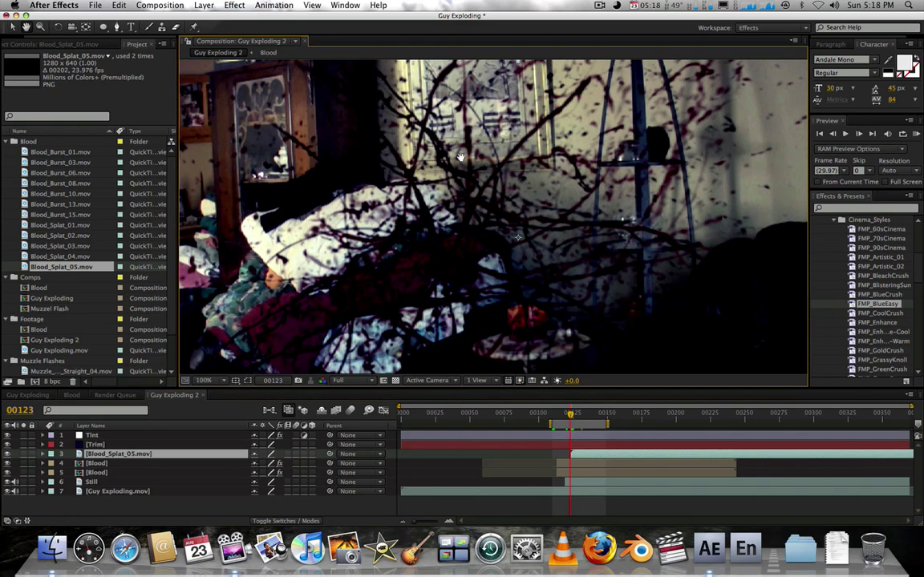
{"action": "key", "text": "space"}
{"action": "left_click_drag", "start_coordinate": [437, 123], "coordinate": [478, 250]}
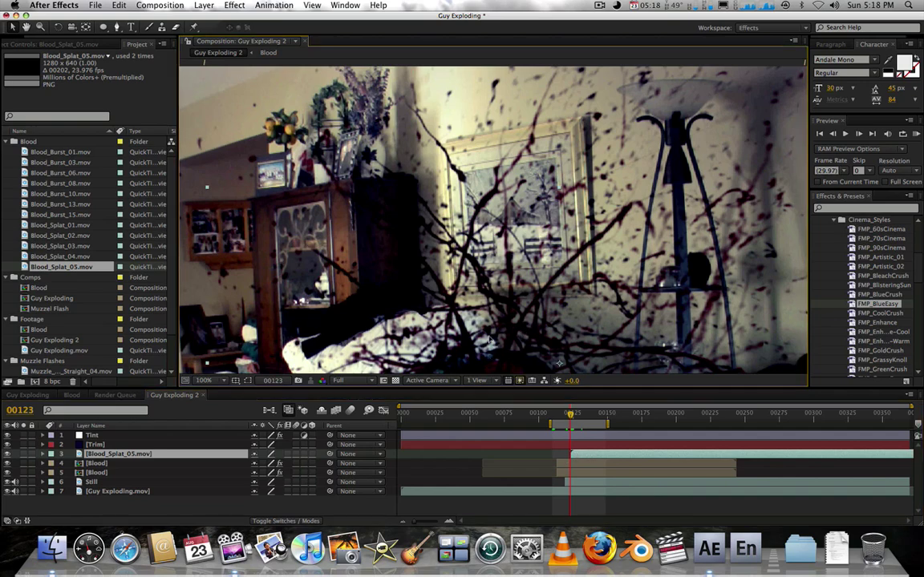
{"action": "left_click_drag", "start_coordinate": [491, 331], "coordinate": [509, 199]}
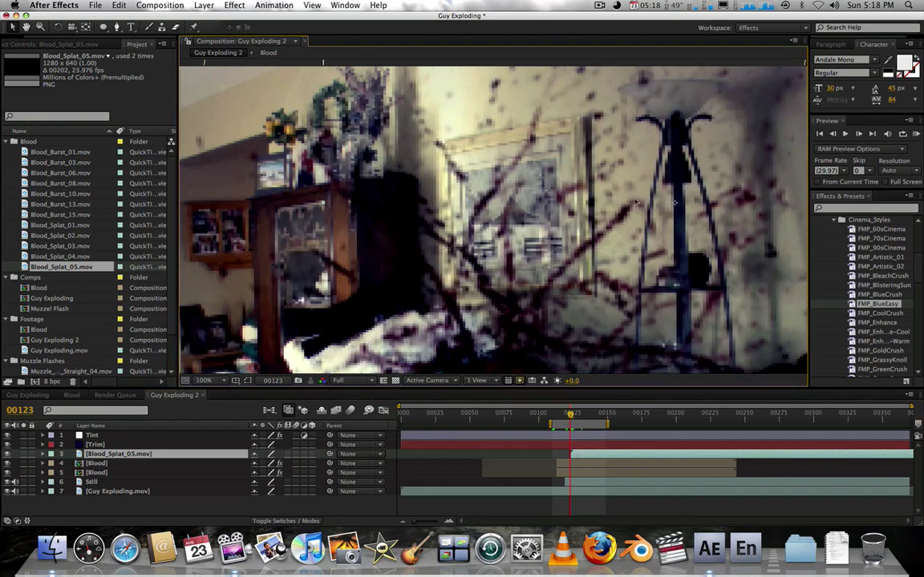
Undo the accidental move of the Tint layer, and lock the Tint, Trim, Still and Guy Exploding.mov layers
{"action": "scroll", "coordinate": [481, 210], "scroll_direction": "down", "scroll_amount": 2}
{"action": "left_click", "coordinate": [492, 253]}
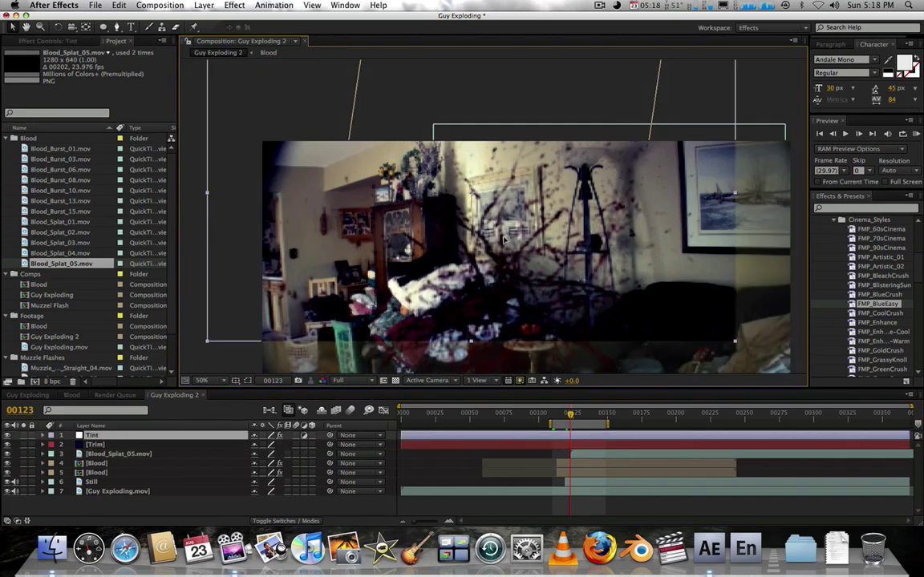
{"action": "key", "text": "super+z"}
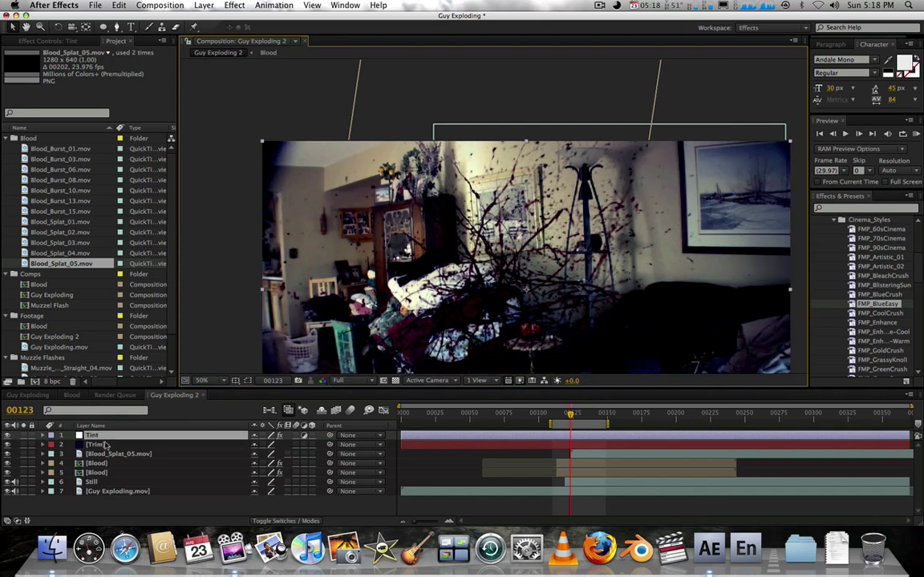
{"action": "left_click_drag", "start_coordinate": [32, 447], "coordinate": [32, 436]}
{"action": "left_click_drag", "start_coordinate": [32, 481], "coordinate": [34, 504]}
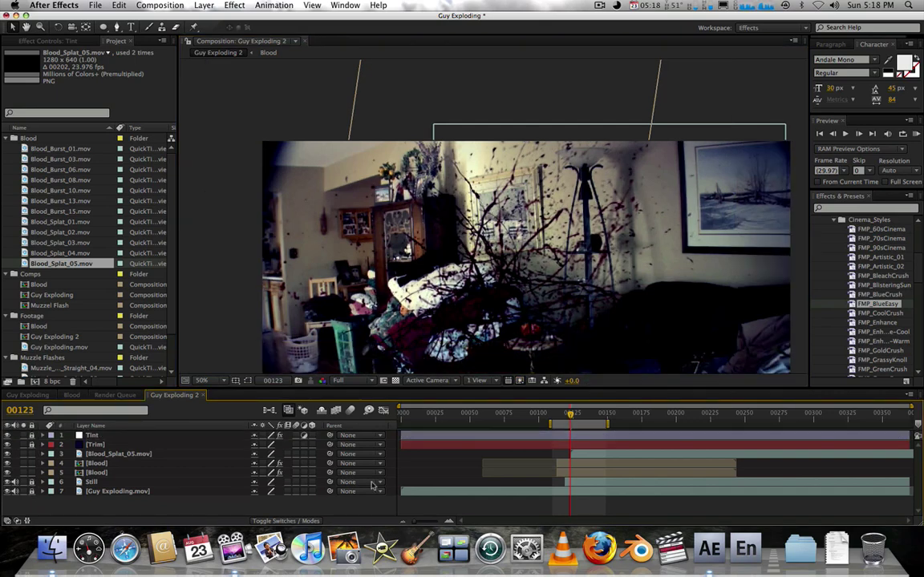
Solo the Blood_Splat_05.mov and Still layers to isolate the wall splatter against the clean background
{"action": "left_click", "coordinate": [100, 454]}
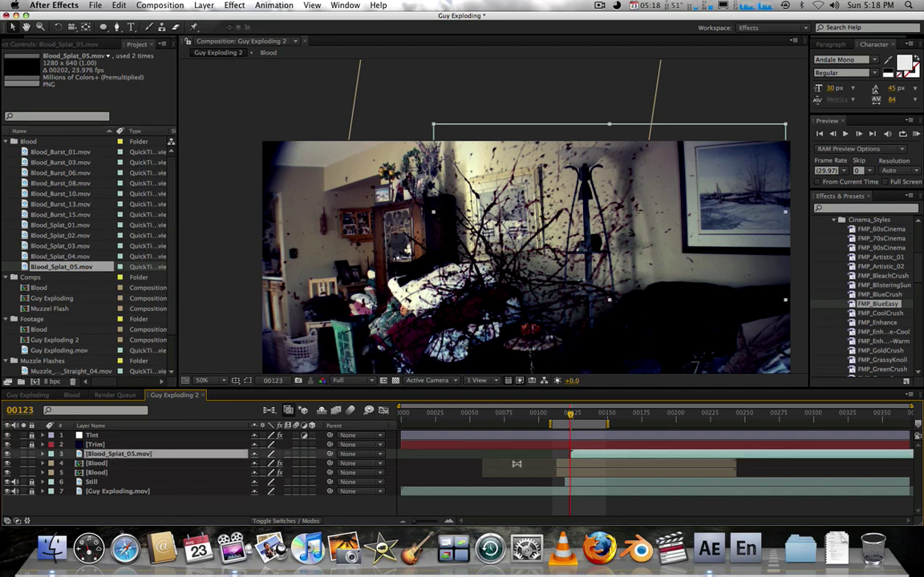
{"action": "scroll", "coordinate": [521, 315], "scroll_direction": "down", "scroll_amount": 5}
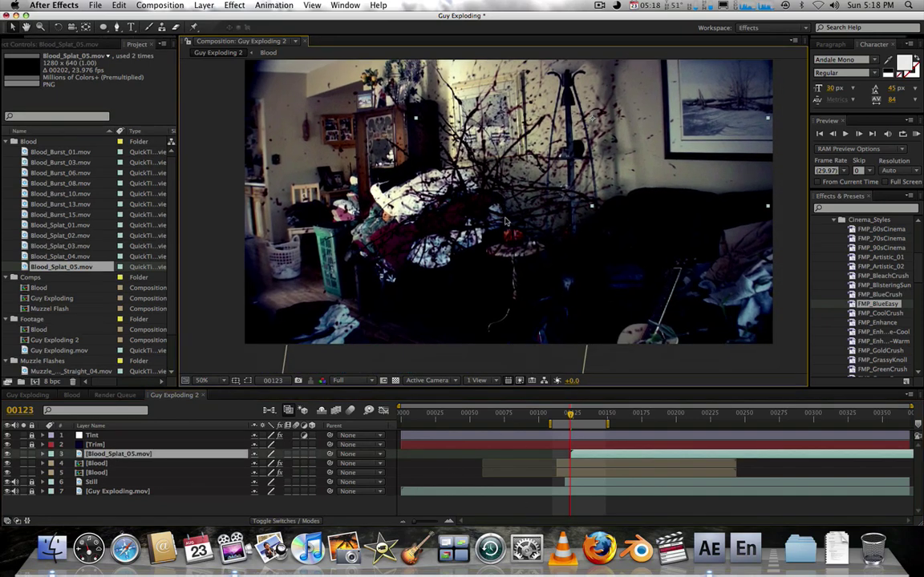
{"action": "scroll", "coordinate": [521, 314], "scroll_direction": "up", "scroll_amount": 2}
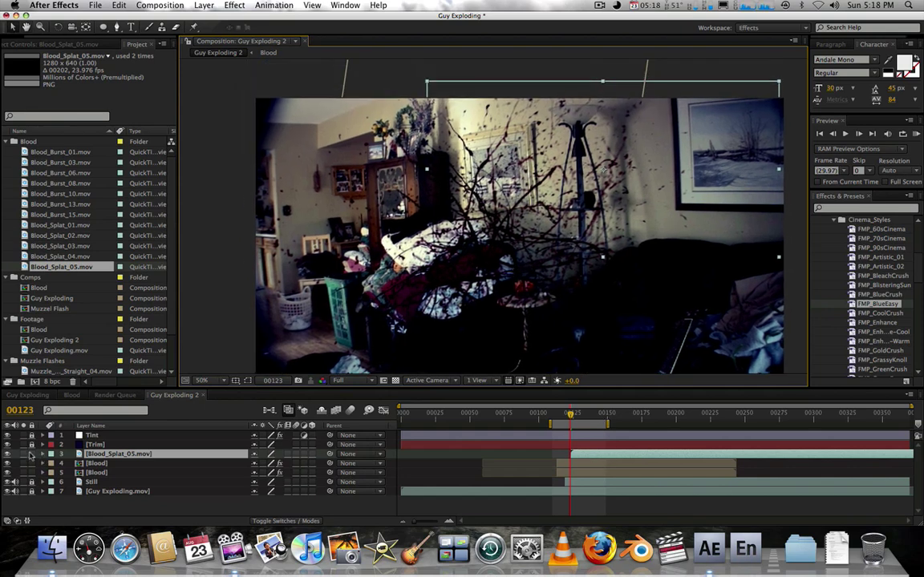
{"action": "left_click", "coordinate": [23, 453]}
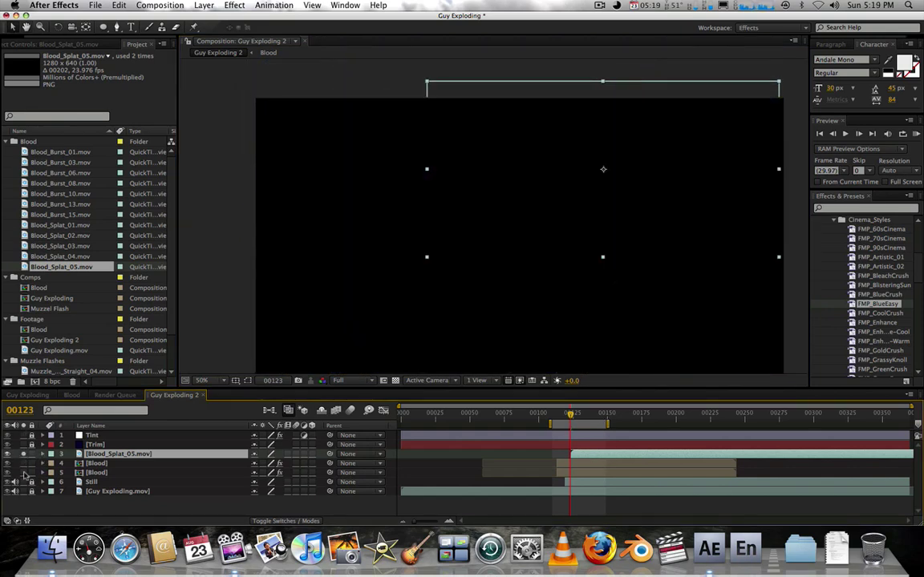
{"action": "left_click", "coordinate": [23, 482]}
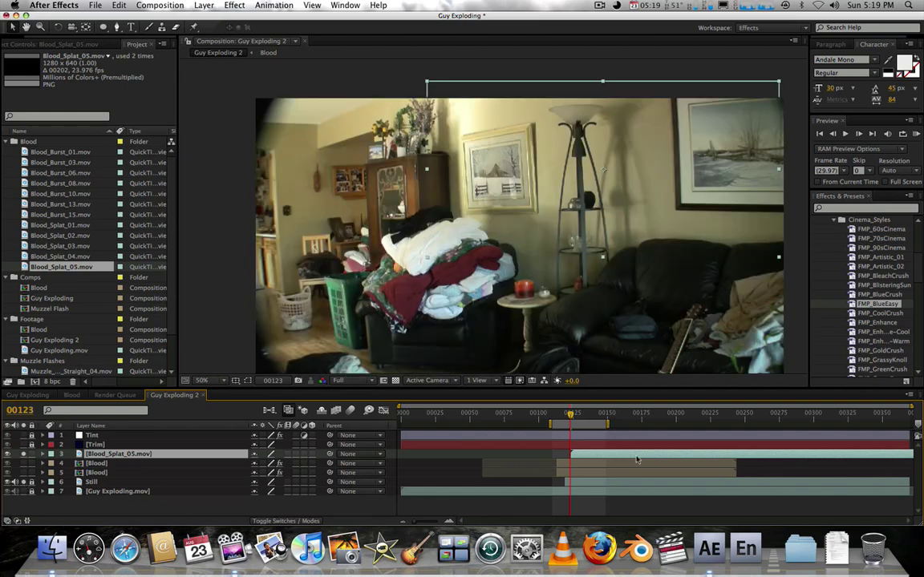
Slide the Blood_Splat_05.mov layer earlier to start with the Still layer at frame 120, and go to frame 122
{"action": "left_click_drag", "start_coordinate": [569, 413], "coordinate": [570, 415]}
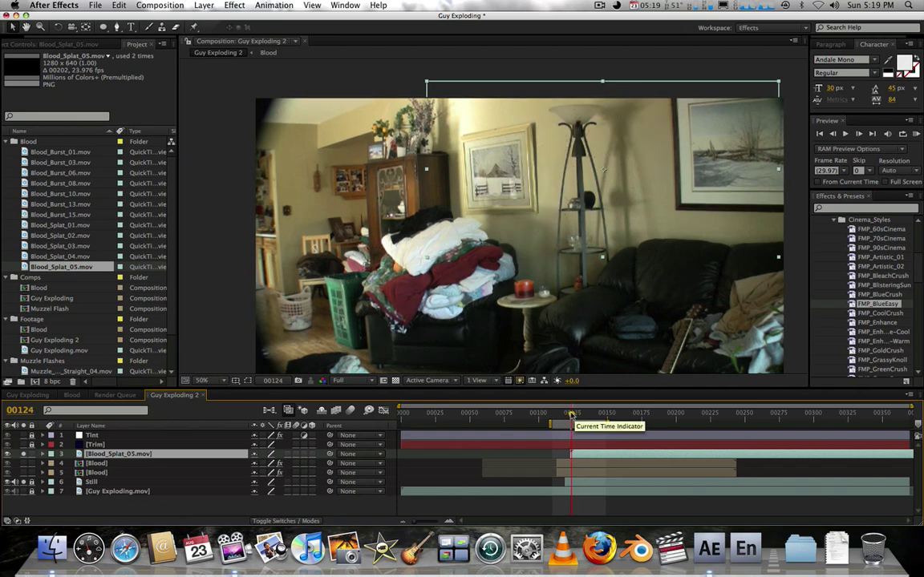
{"action": "left_click_drag", "start_coordinate": [579, 457], "coordinate": [573, 456]}
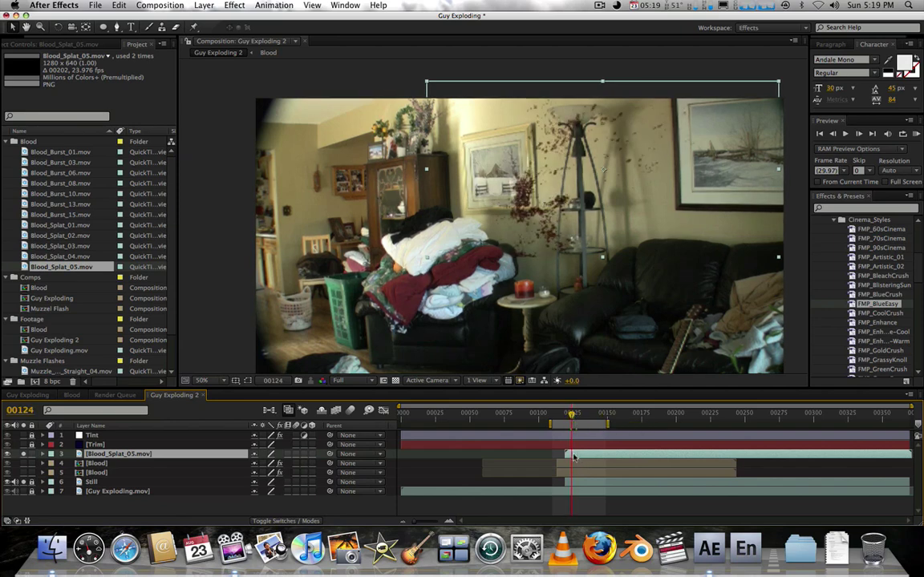
{"action": "left_click_drag", "start_coordinate": [571, 415], "coordinate": [568, 415]}
Scale the Blood_Splat_05.mov layer to 53% and position its splatter over the snowy framed picture, checking the placement up close
{"action": "left_click_drag", "start_coordinate": [538, 233], "coordinate": [494, 194]}
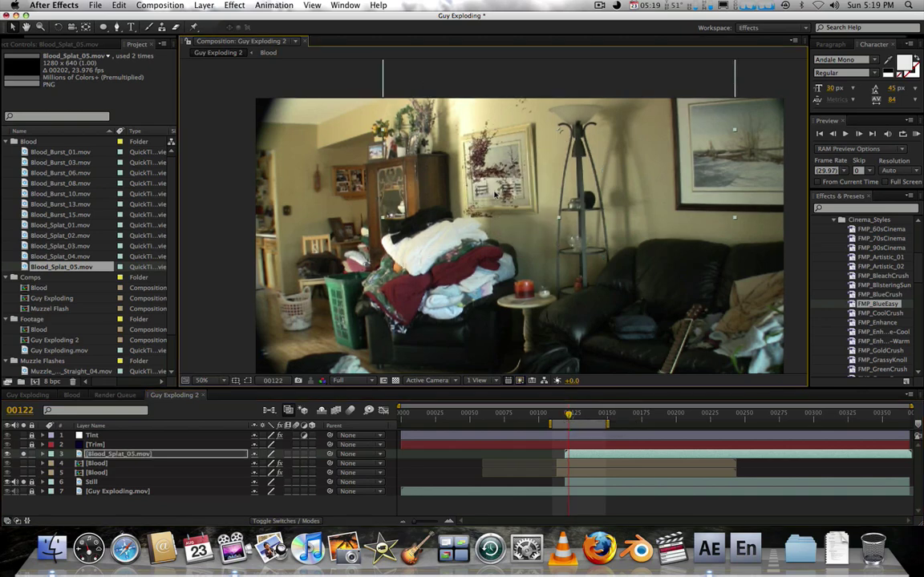
{"action": "key", "text": "s"}
{"action": "left_click_drag", "start_coordinate": [274, 464], "coordinate": [239, 463]}
{"action": "left_click_drag", "start_coordinate": [515, 174], "coordinate": [485, 198]}
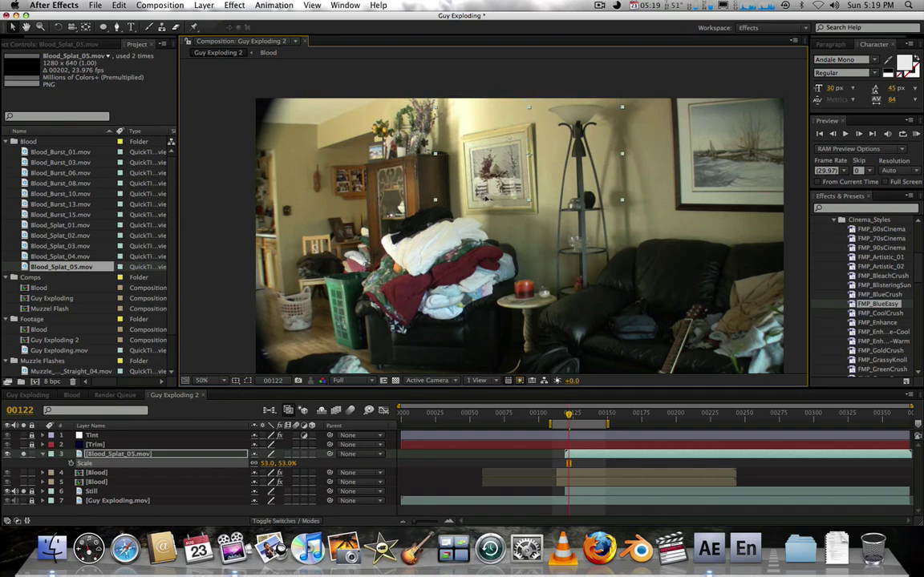
{"action": "scroll", "coordinate": [465, 241], "scroll_direction": "up", "scroll_amount": 2}
{"action": "scroll", "coordinate": [462, 245], "scroll_direction": "up", "scroll_amount": 1}
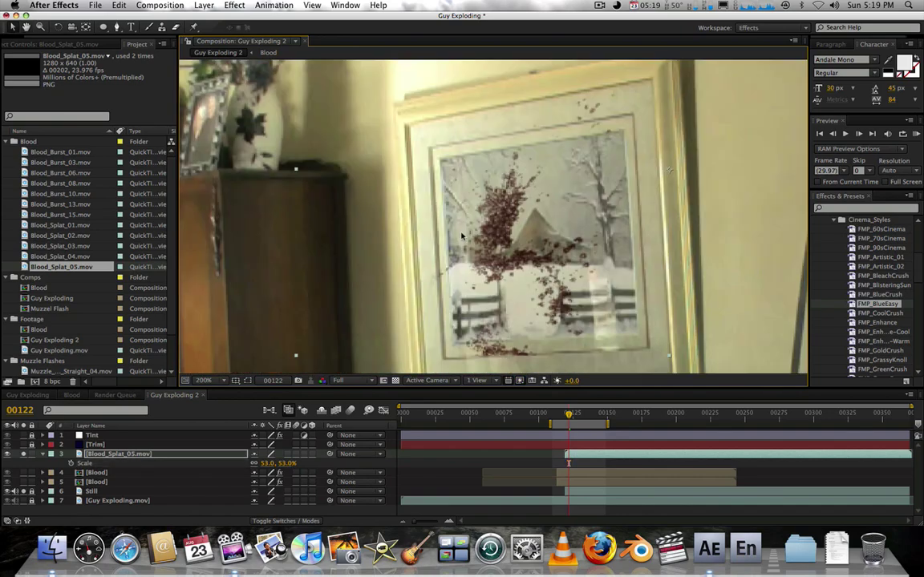
{"action": "scroll", "coordinate": [462, 235], "scroll_direction": "down", "scroll_amount": 3}
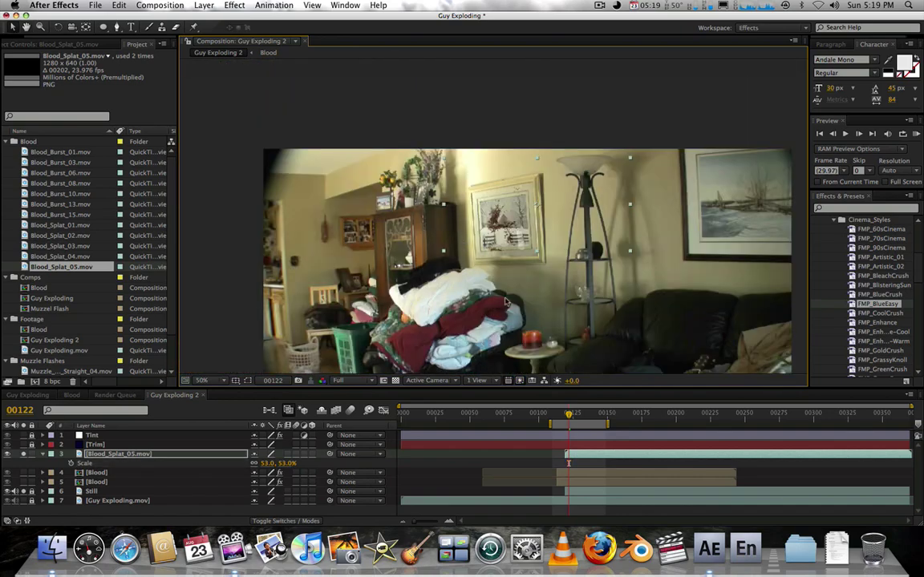